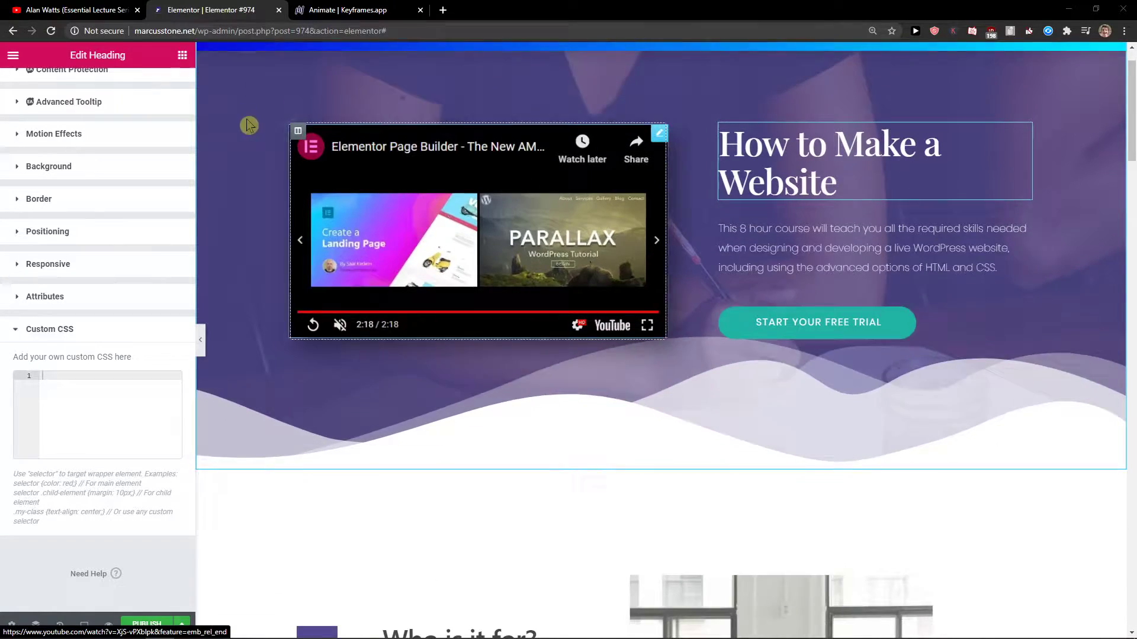
Show the heading's Content settings and scroll the page from the hero to Our Teaching Team
scroll(5, 92, up, 1)
click(32, 86)
scroll(602, 442, down, 2)
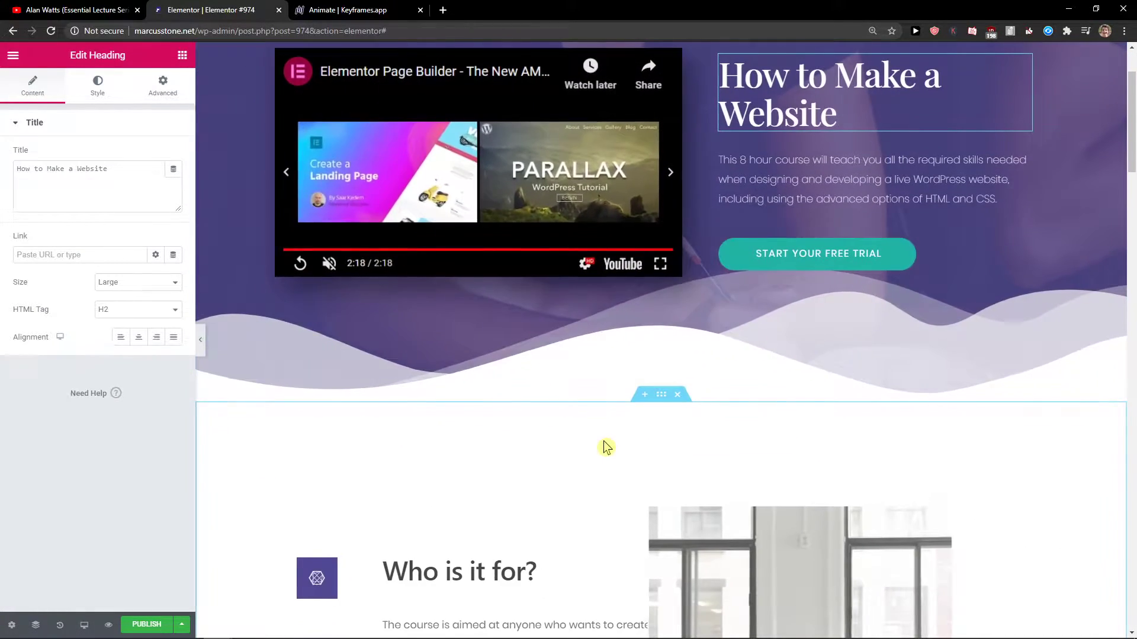
scroll(602, 441, up, 2)
scroll(676, 421, down, 15)
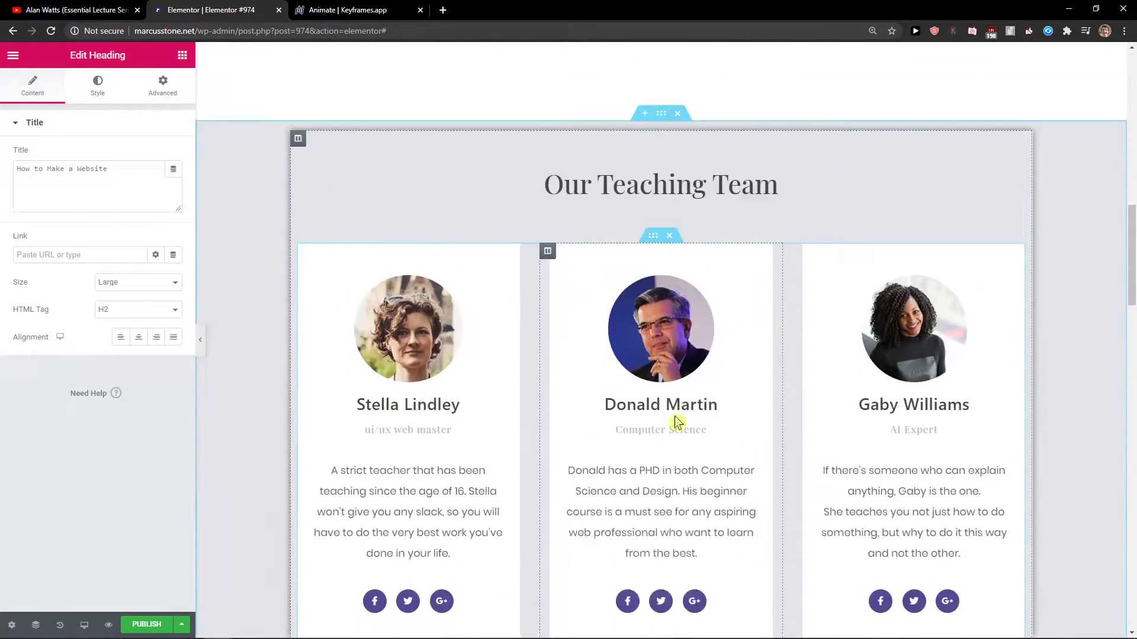
scroll(676, 421, up, 14)
scroll(676, 421, up, 1)
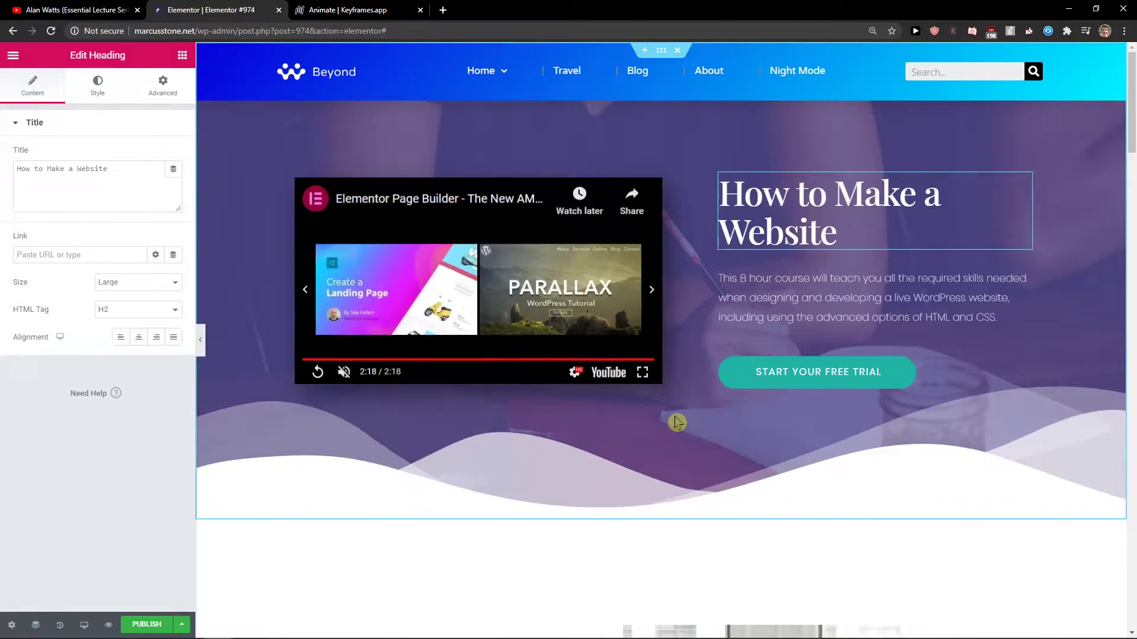
scroll(710, 375, down, 2)
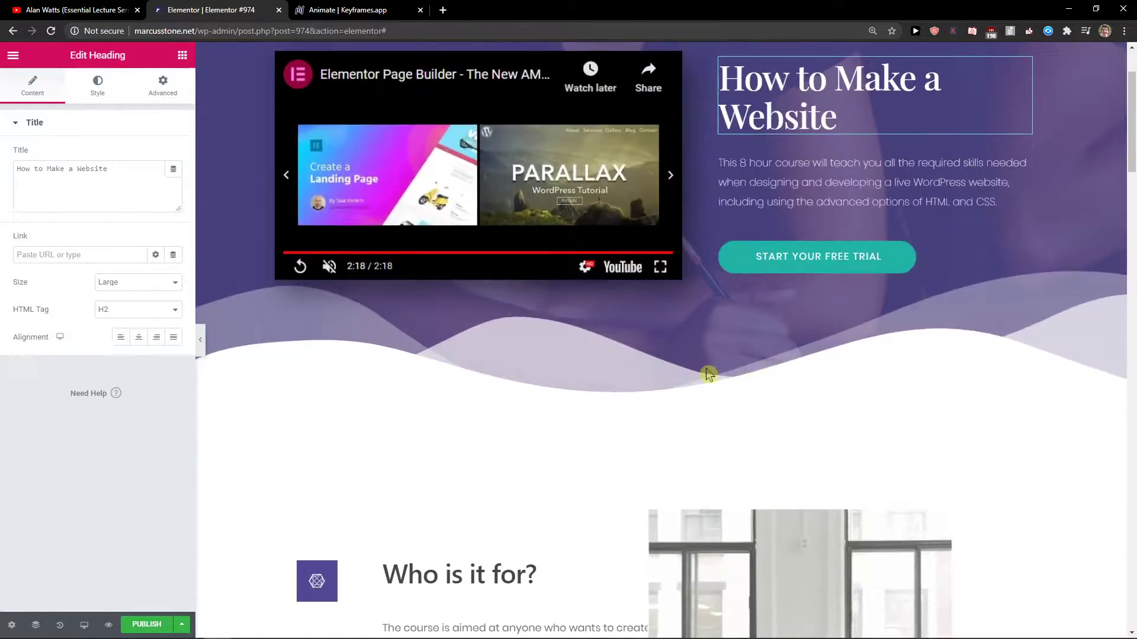
scroll(710, 218, up, 2)
scroll(409, 373, down, 8)
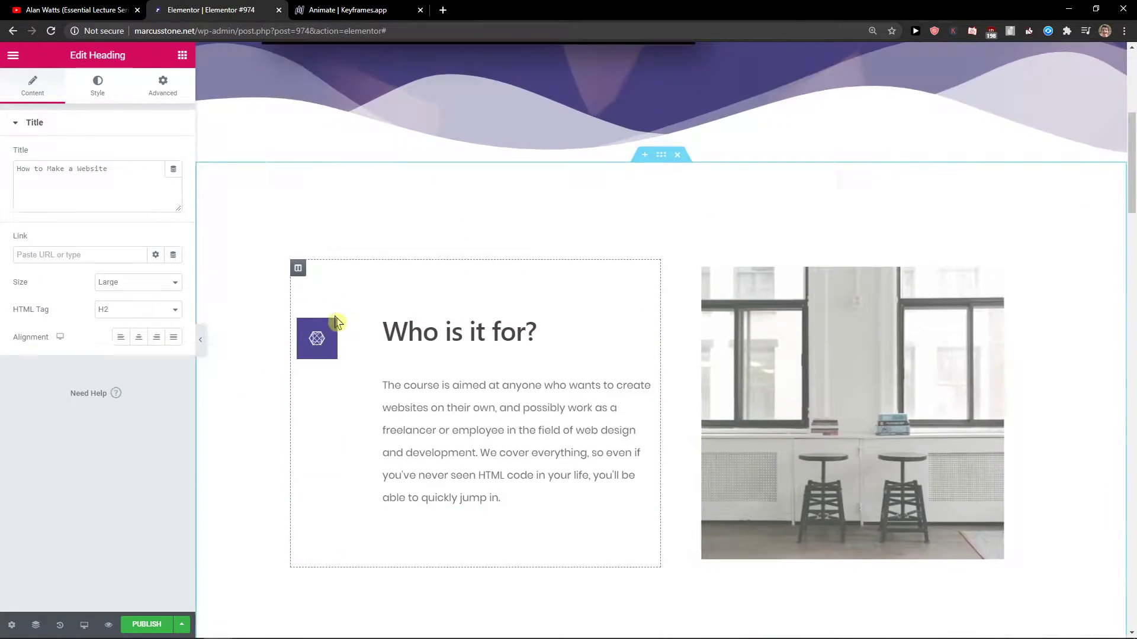
scroll(810, 350, down, 3)
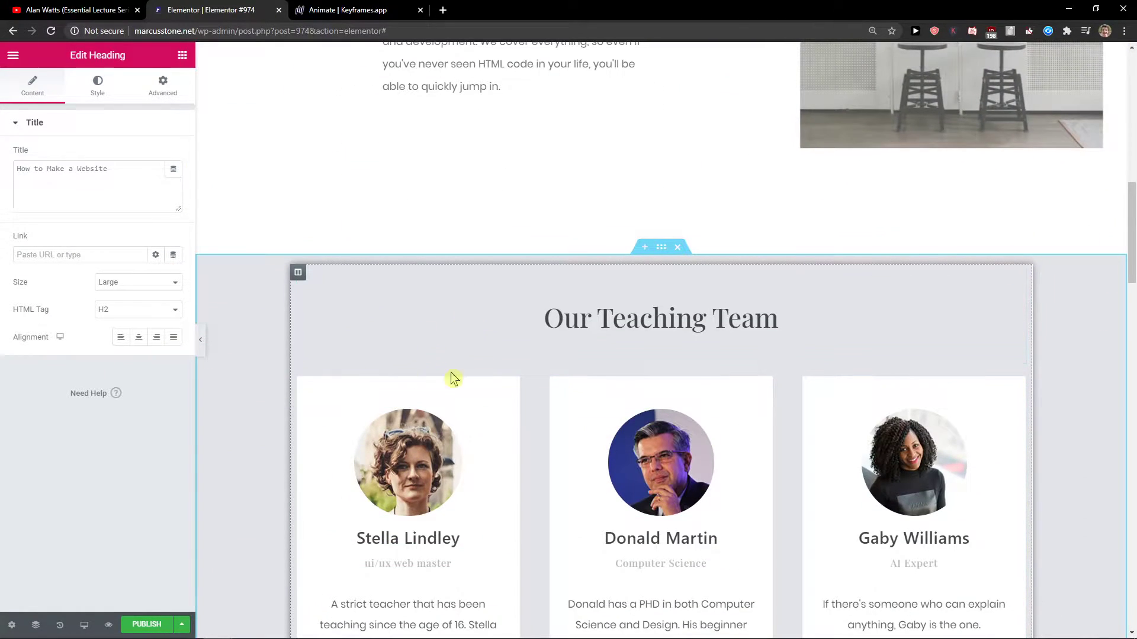
scroll(702, 171, down, 1)
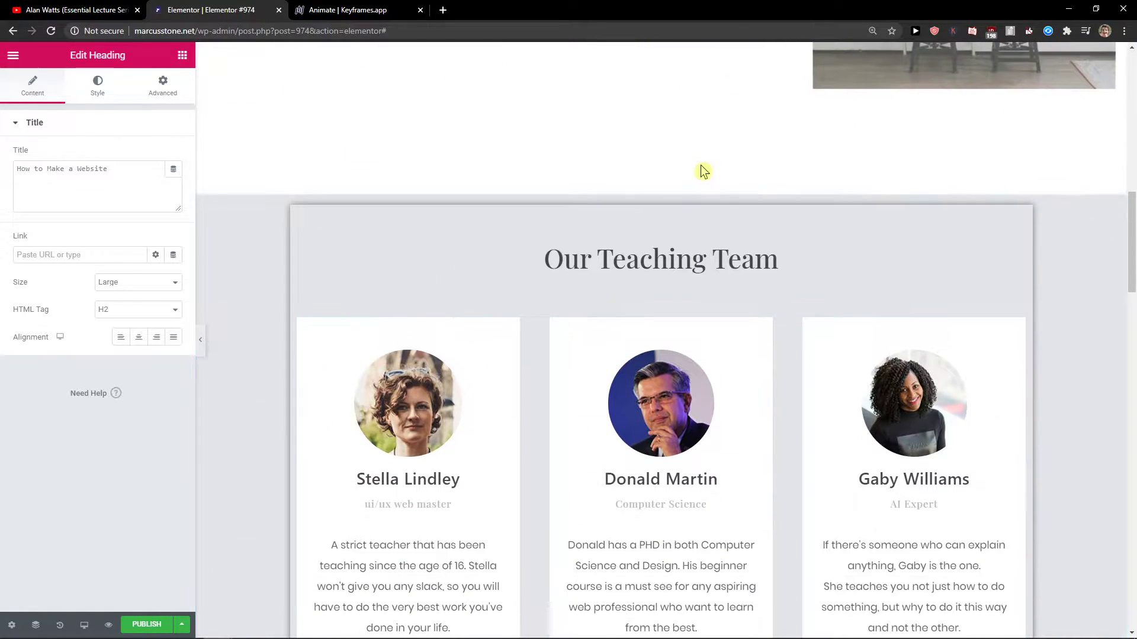
Select the team cards' inner section and expand its Advanced > Motion Effects settings
click(536, 461)
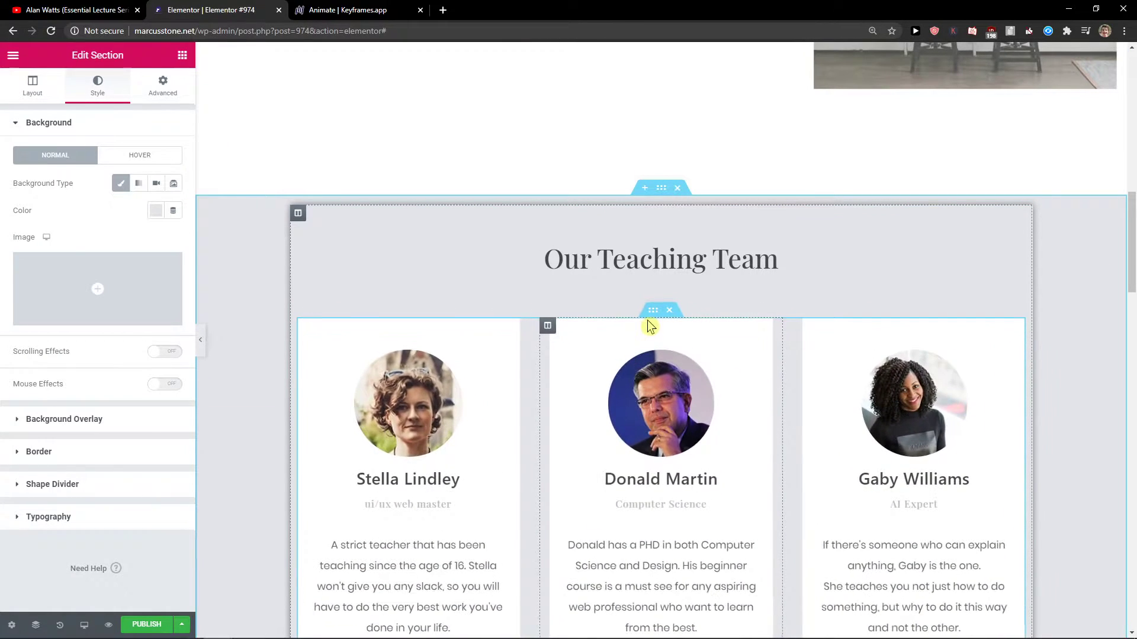
click(653, 310)
scroll(610, 358, down, 1)
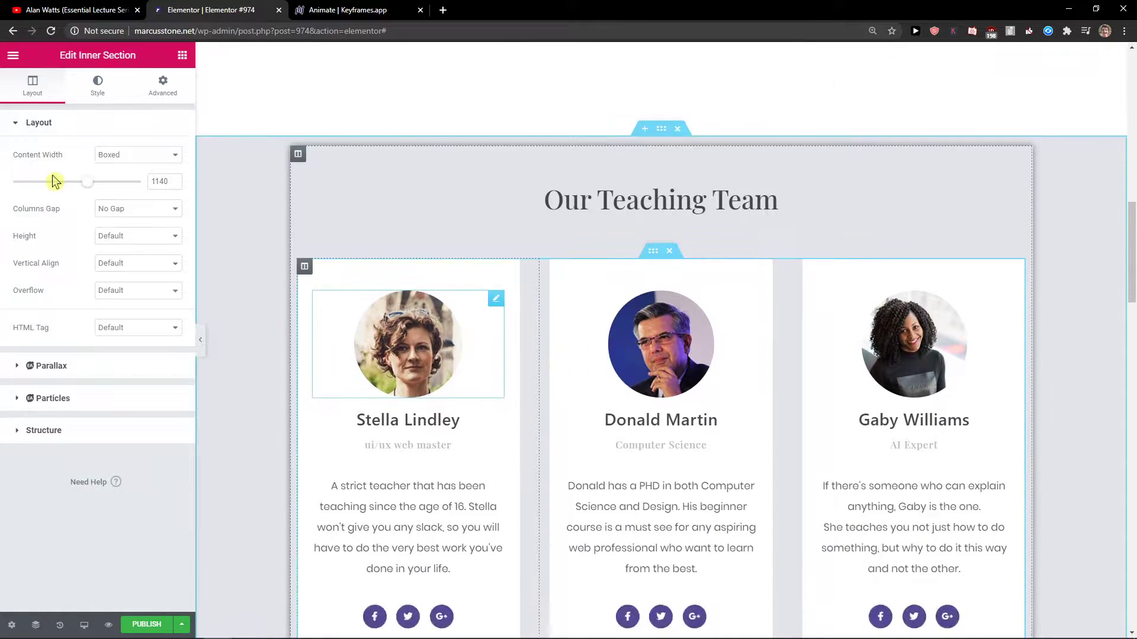
click(175, 84)
click(24, 367)
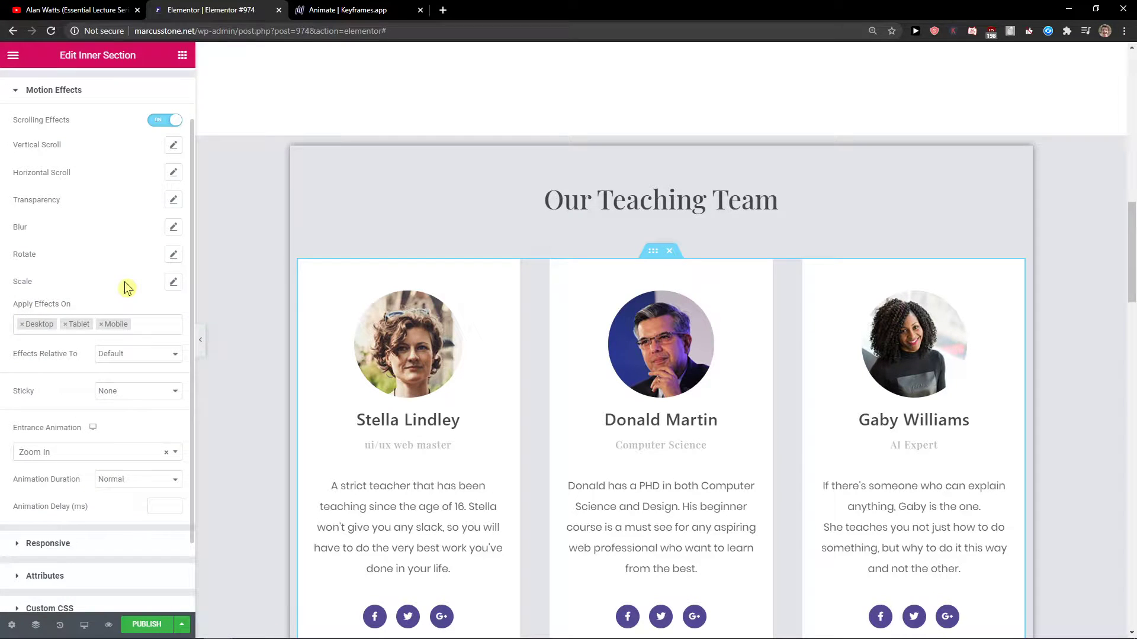
scroll(125, 284, down, 2)
scroll(223, 373, down, 2)
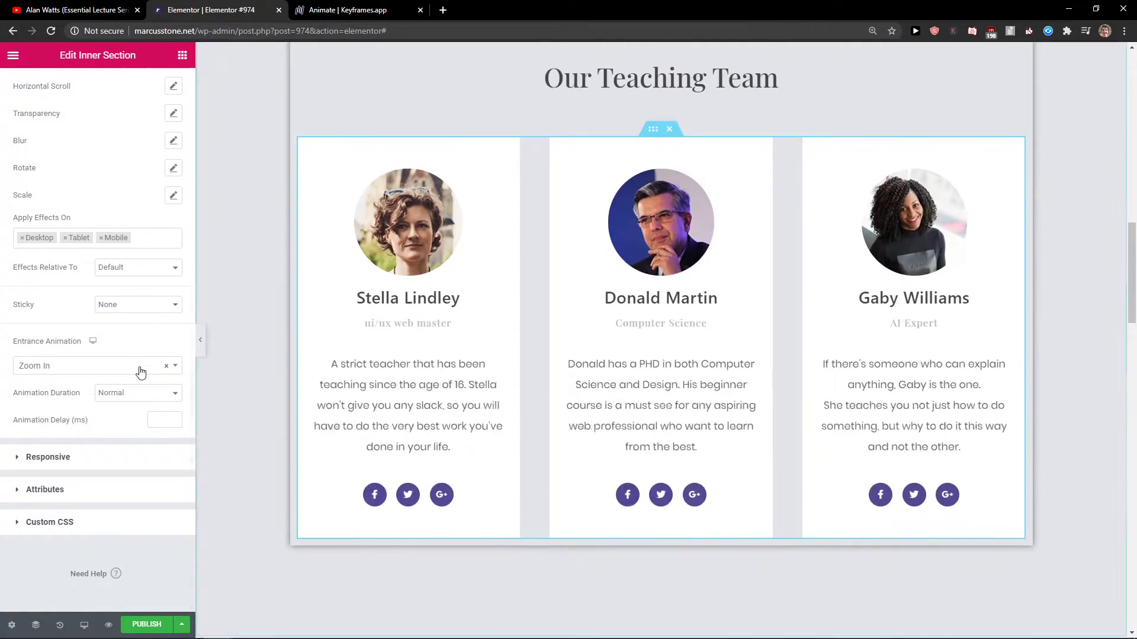
Try Fade In and Fade In Right as entrance animations, then settle on Zoom In
click(141, 371)
scroll(95, 435, down, 2)
scroll(106, 428, up, 2)
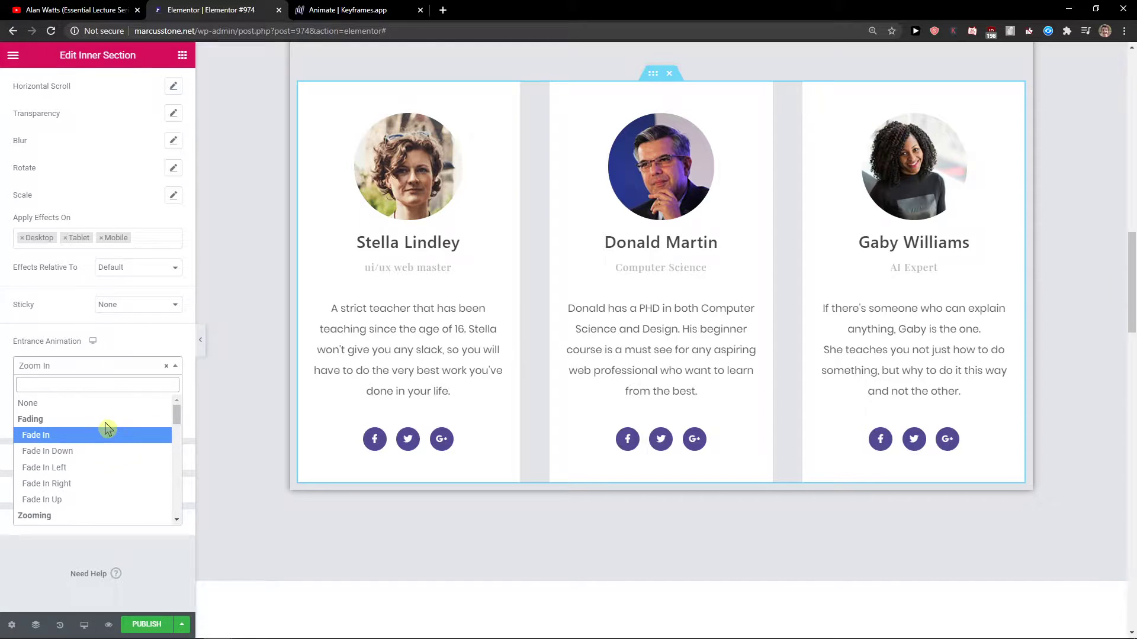
click(101, 433)
click(85, 370)
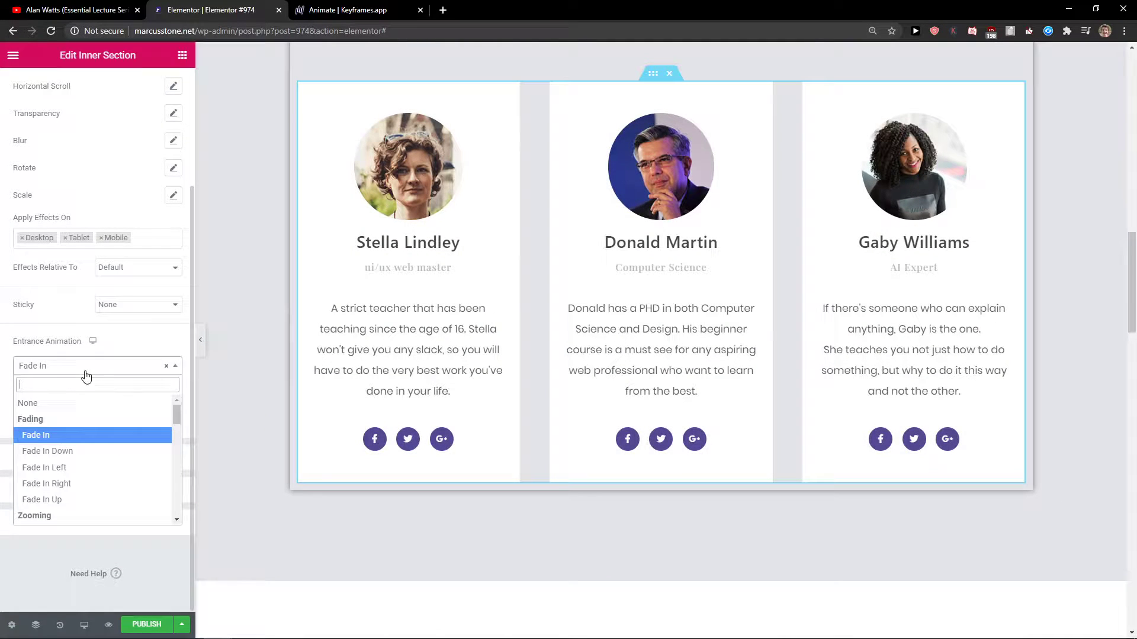
click(76, 484)
click(132, 371)
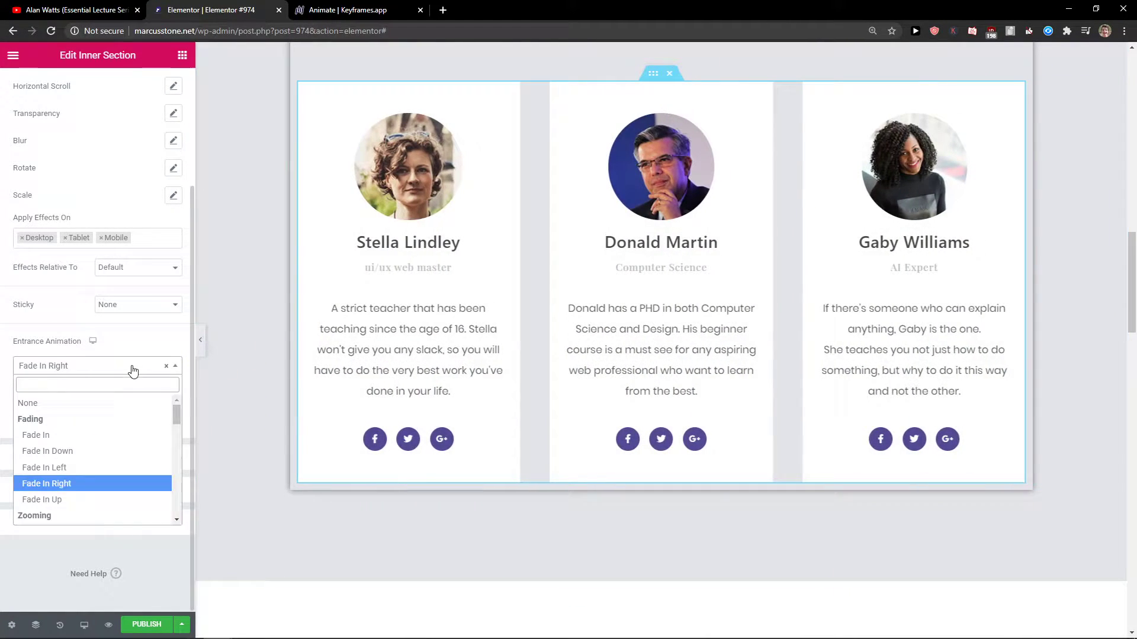
scroll(81, 450, down, 3)
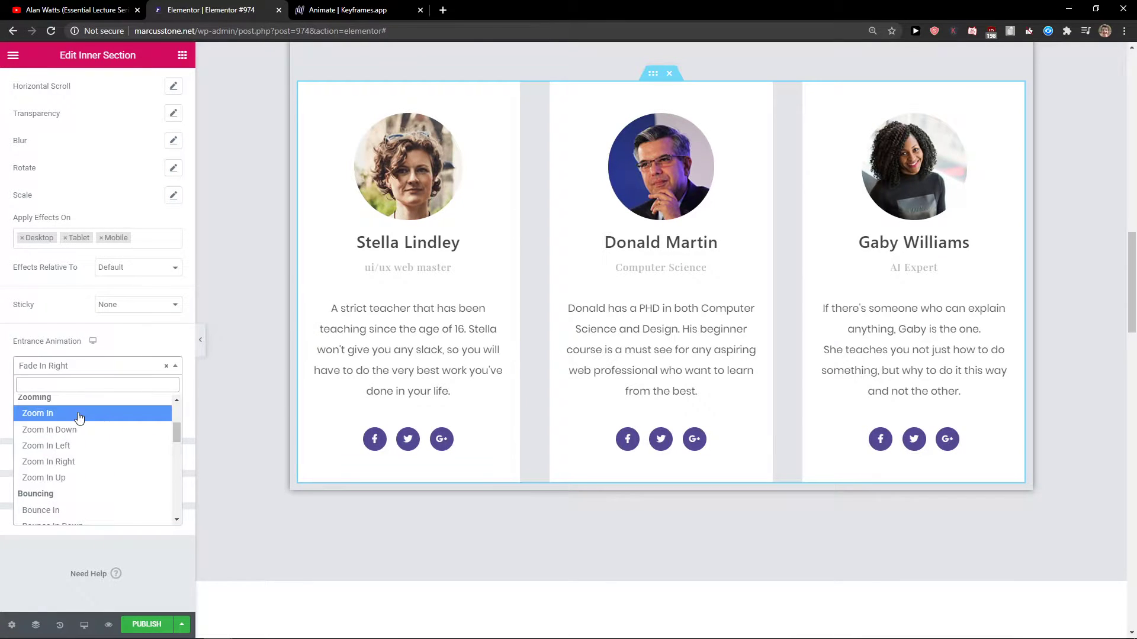
click(80, 418)
scroll(152, 274, up, 3)
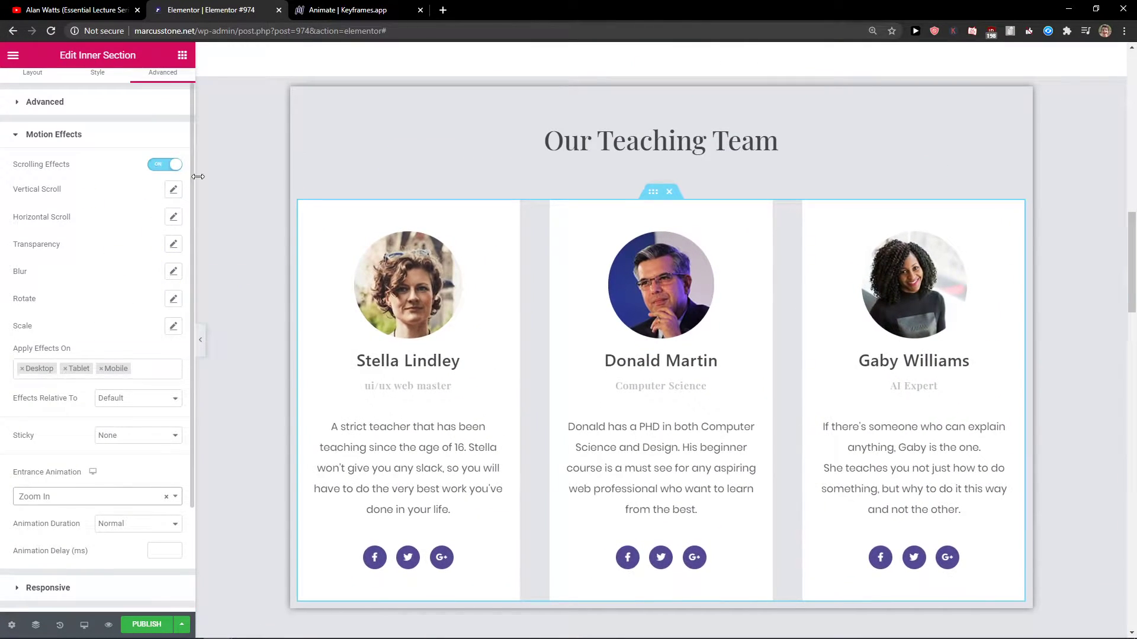
Toggle the cards' Scrolling Effects off and back on
click(175, 164)
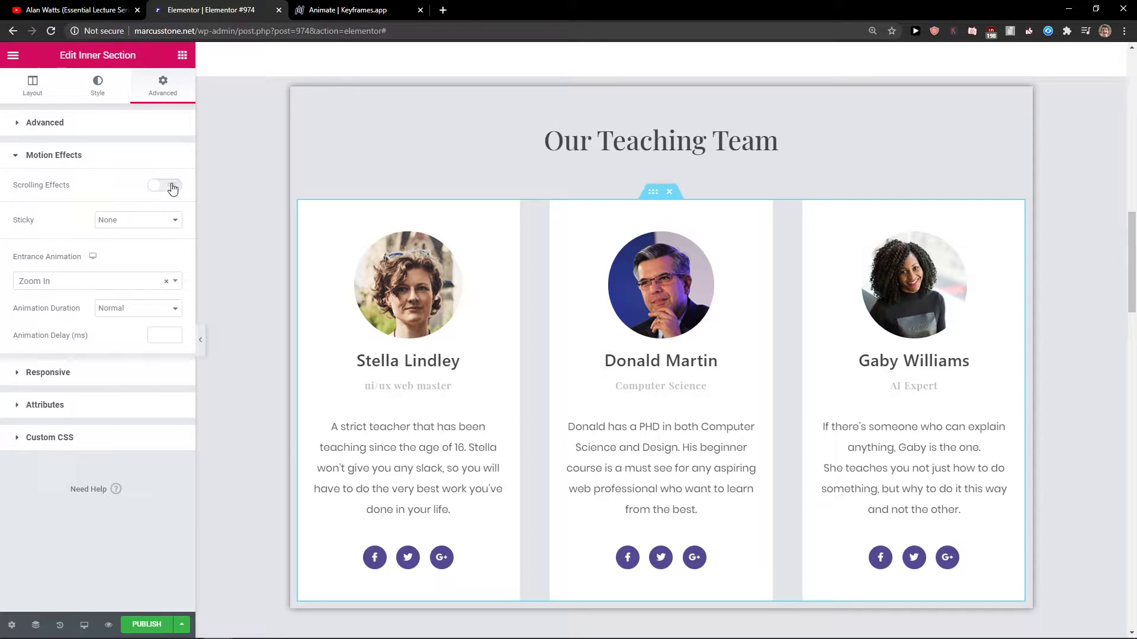
click(173, 185)
scroll(246, 252, down, 2)
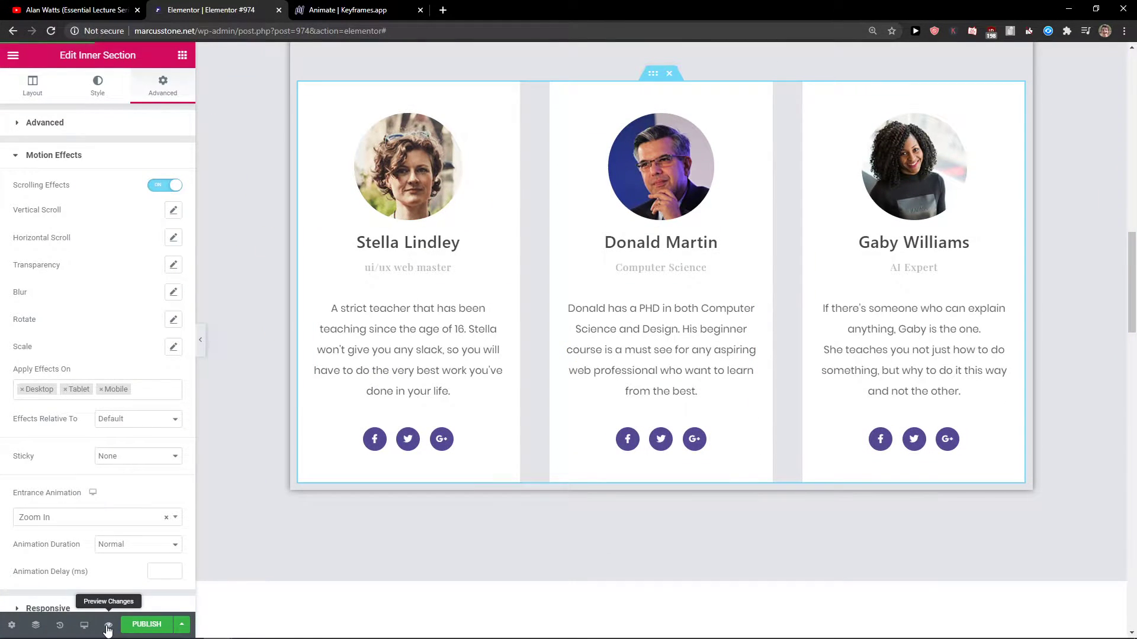
Open a live preview and scroll over the hero's moving wave divider
click(108, 626)
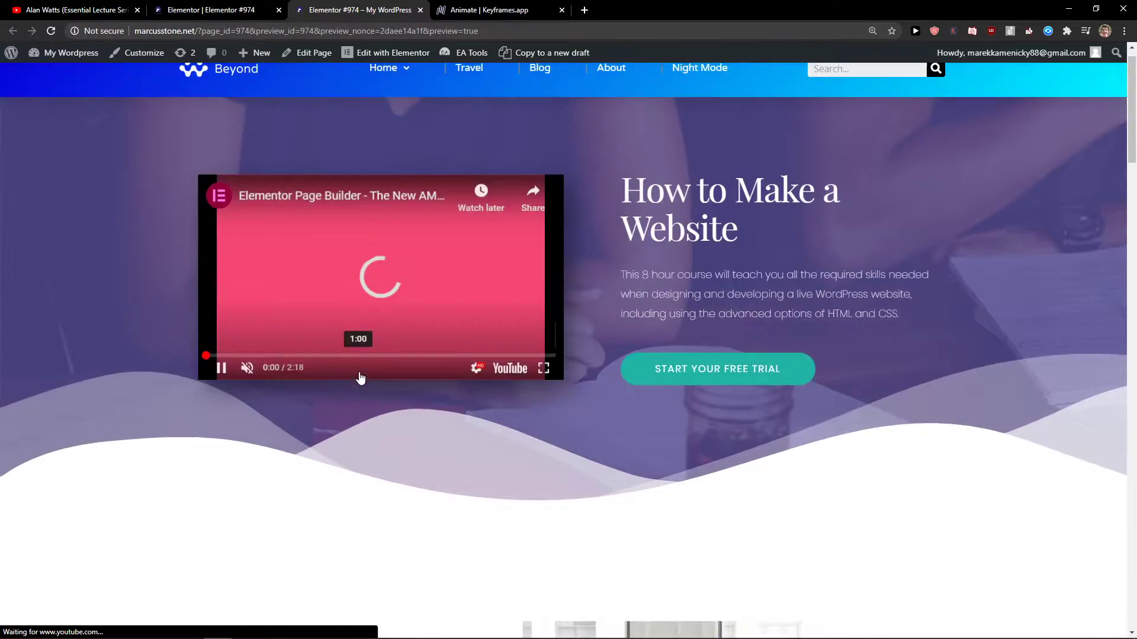
scroll(360, 378, down, 15)
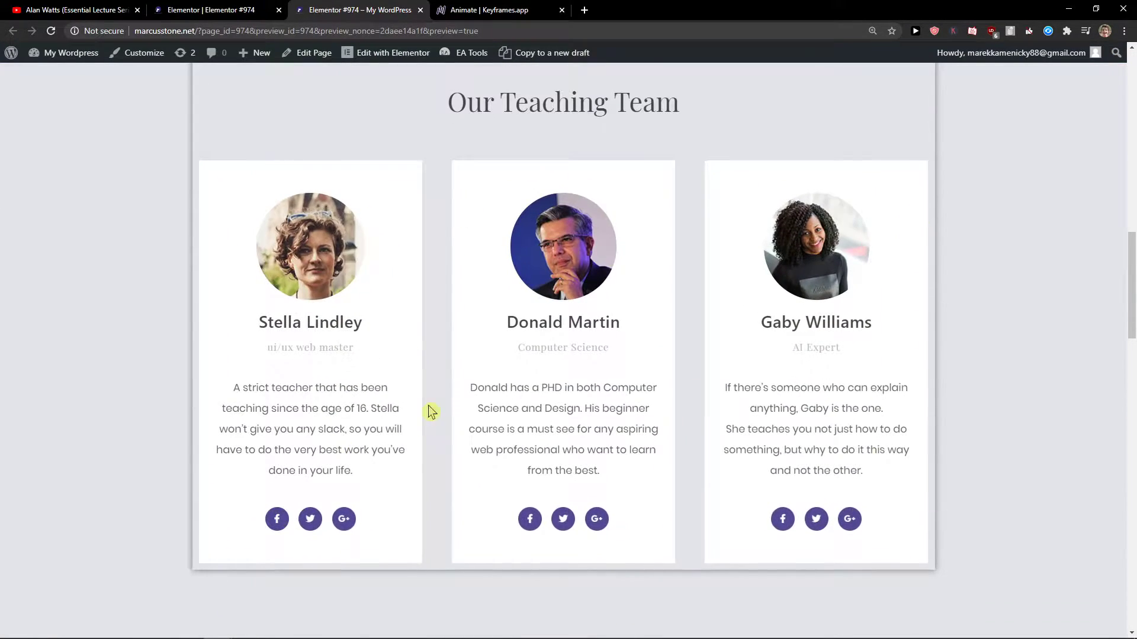
scroll(431, 412, up, 15)
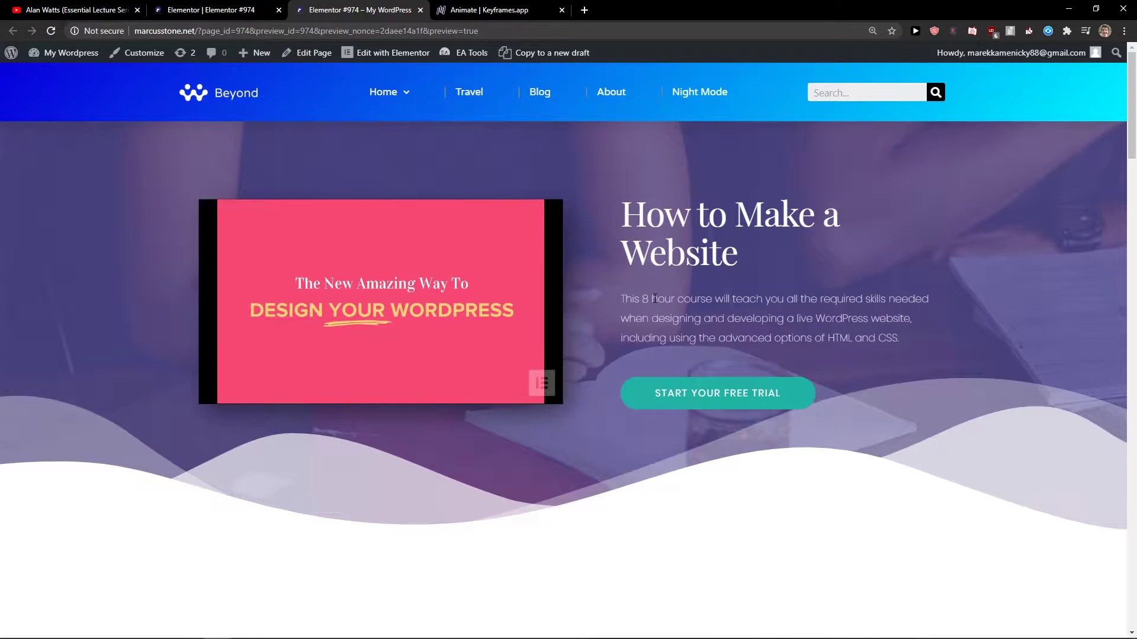
scroll(295, 523, down, 1)
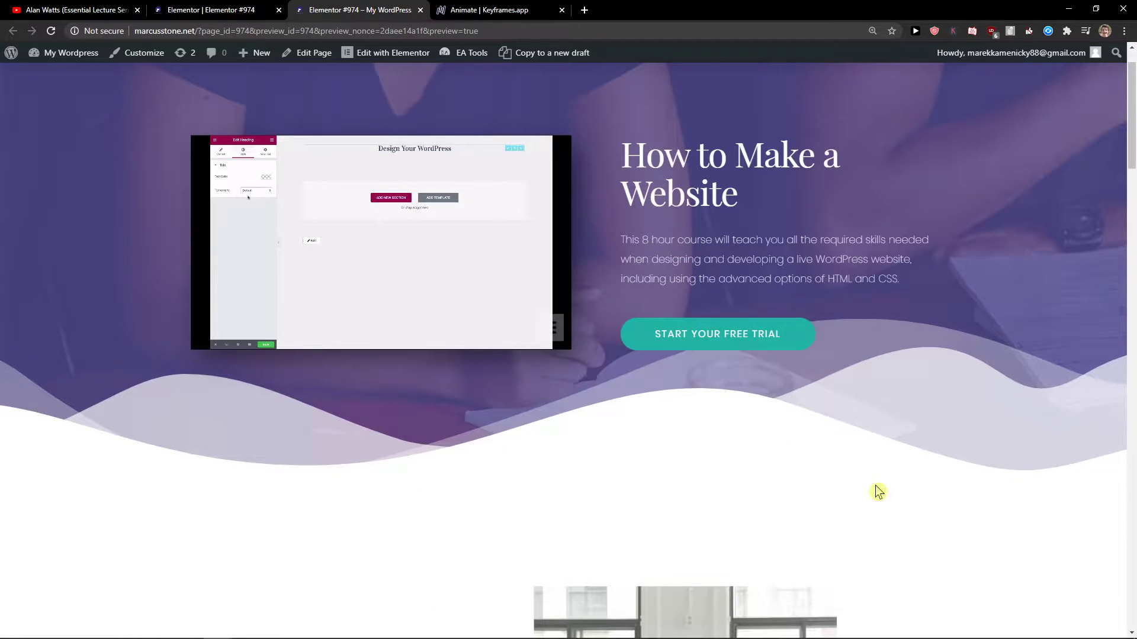
scroll(945, 454, up, 1)
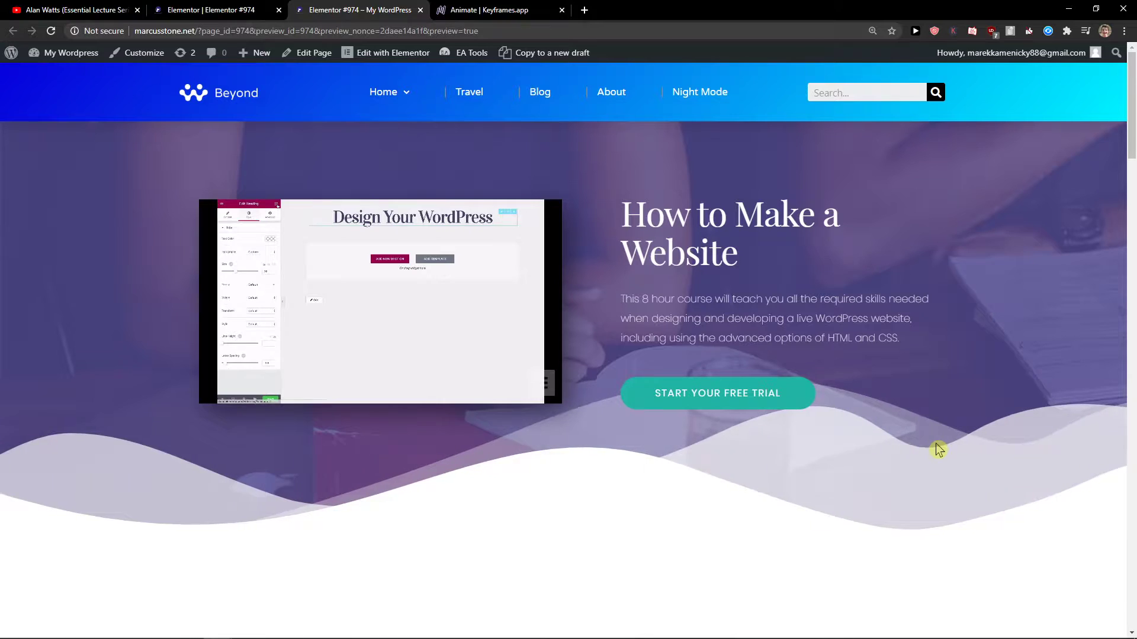
Return to the Elementor editor and turn off the team section's Scrolling Effects
key(ctrl+1)
key(ctrl+2)
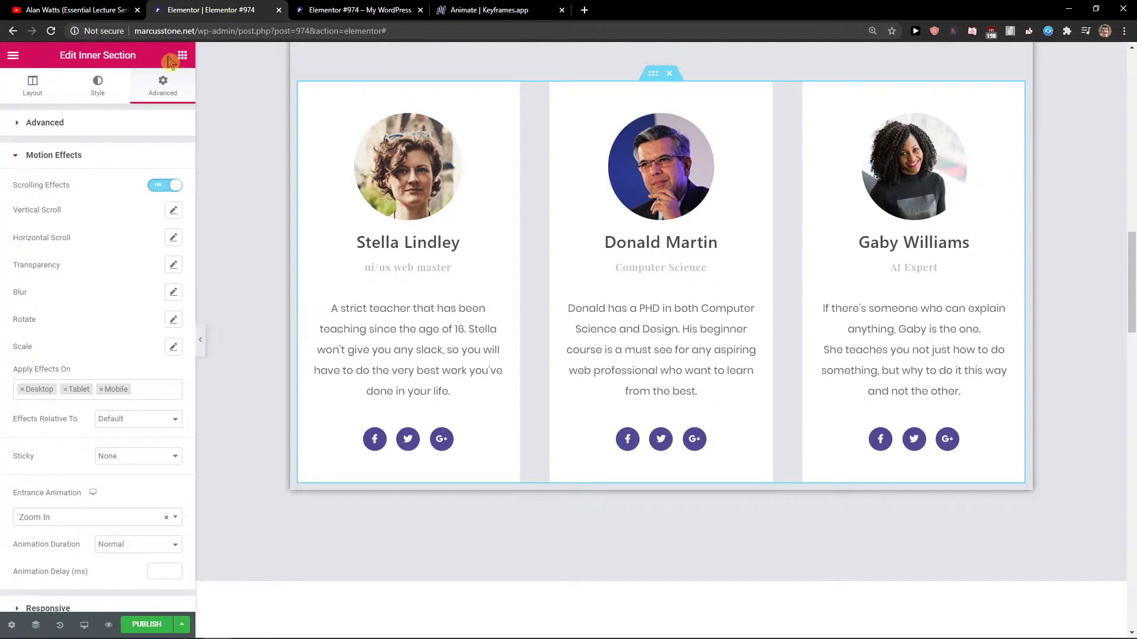
click(165, 186)
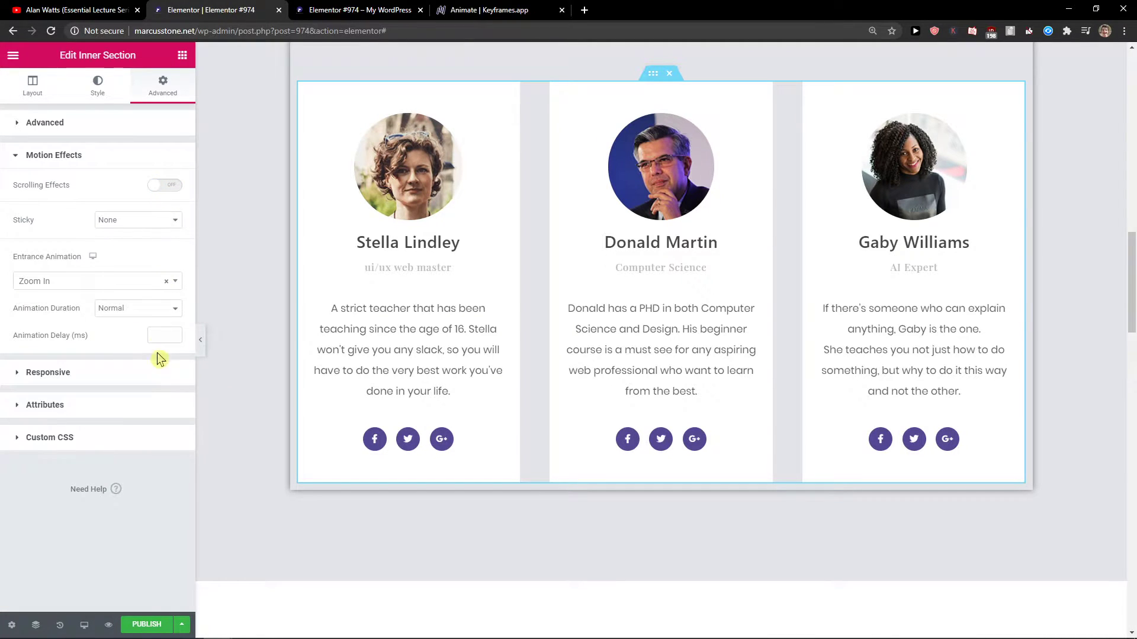
Select 'hero section' from the Navigator and delete all its custom CSS
scroll(472, 354, up, 10)
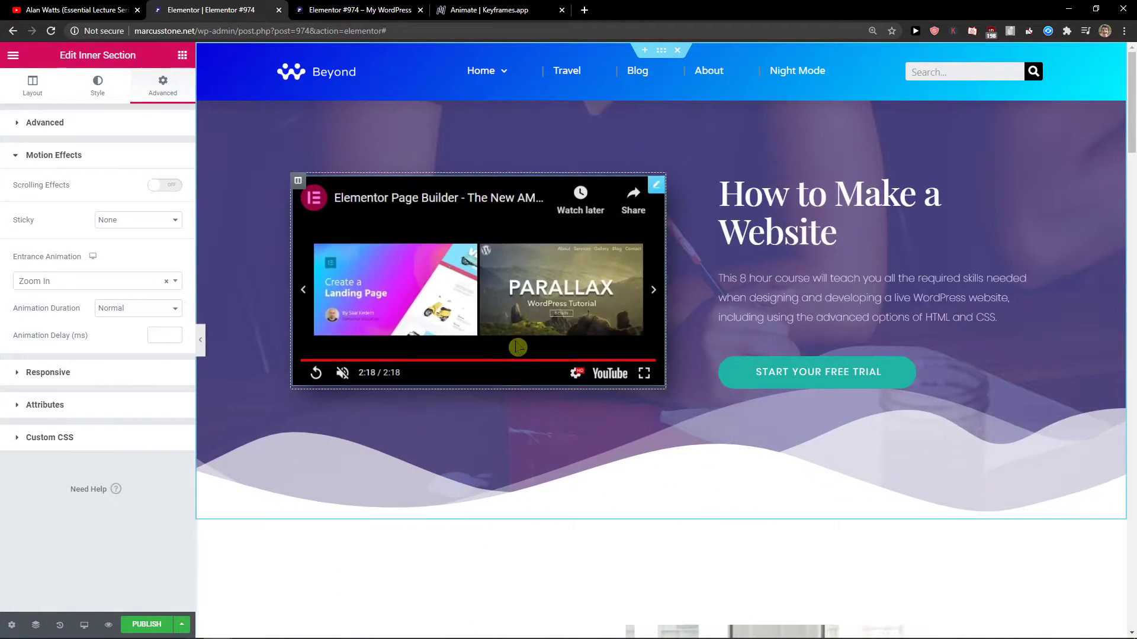
click(36, 625)
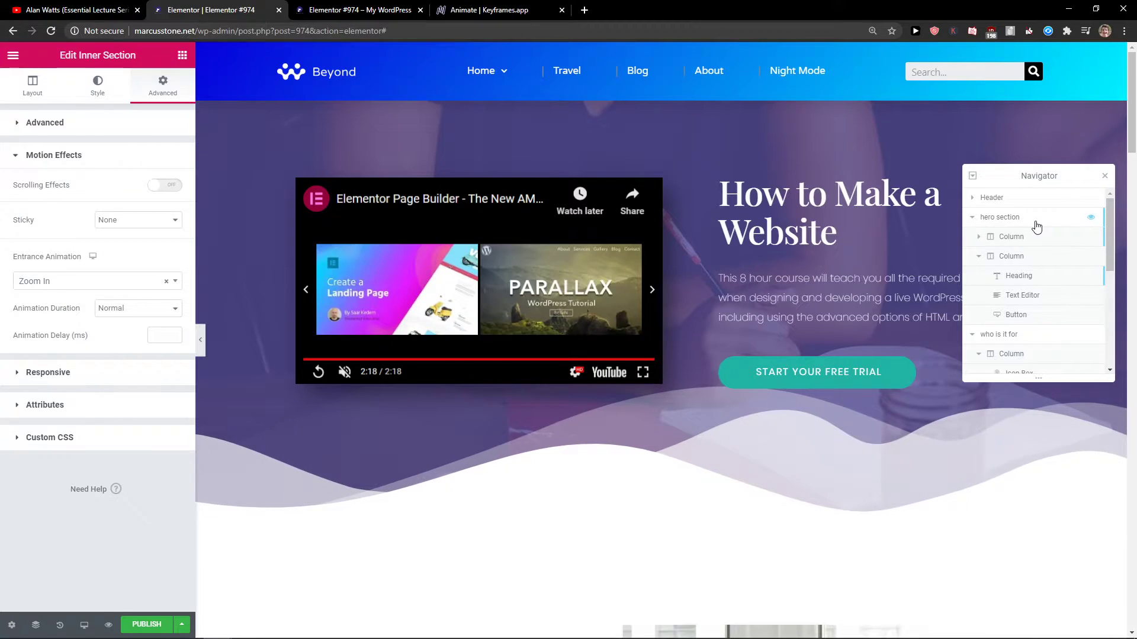
click(675, 183)
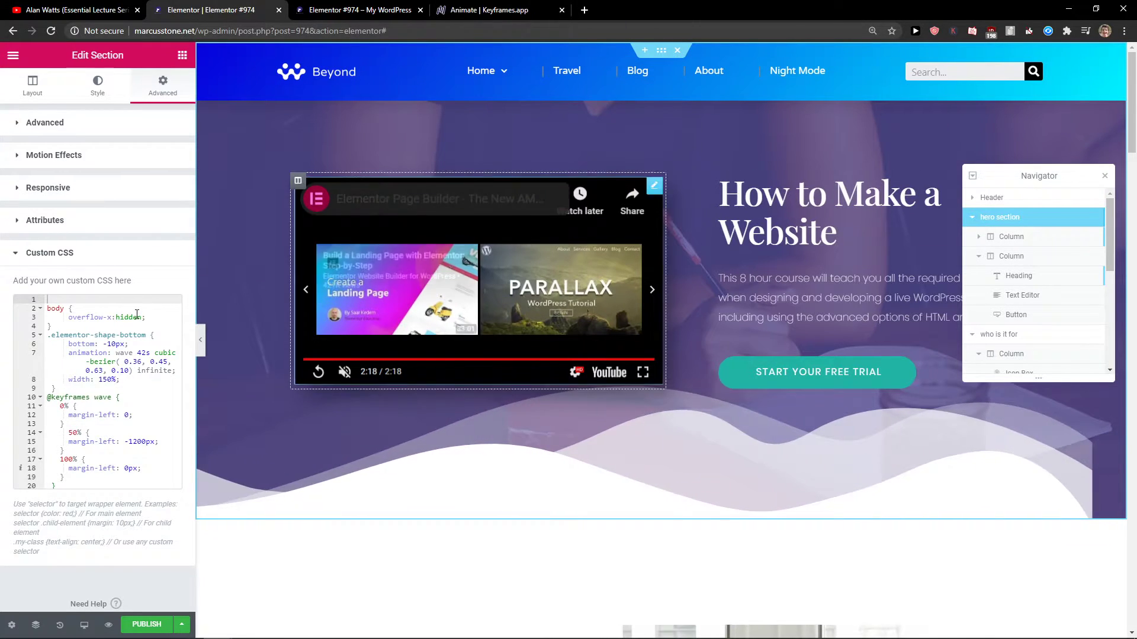
click(93, 326)
key(ctrl+a)
key(BackSpace)
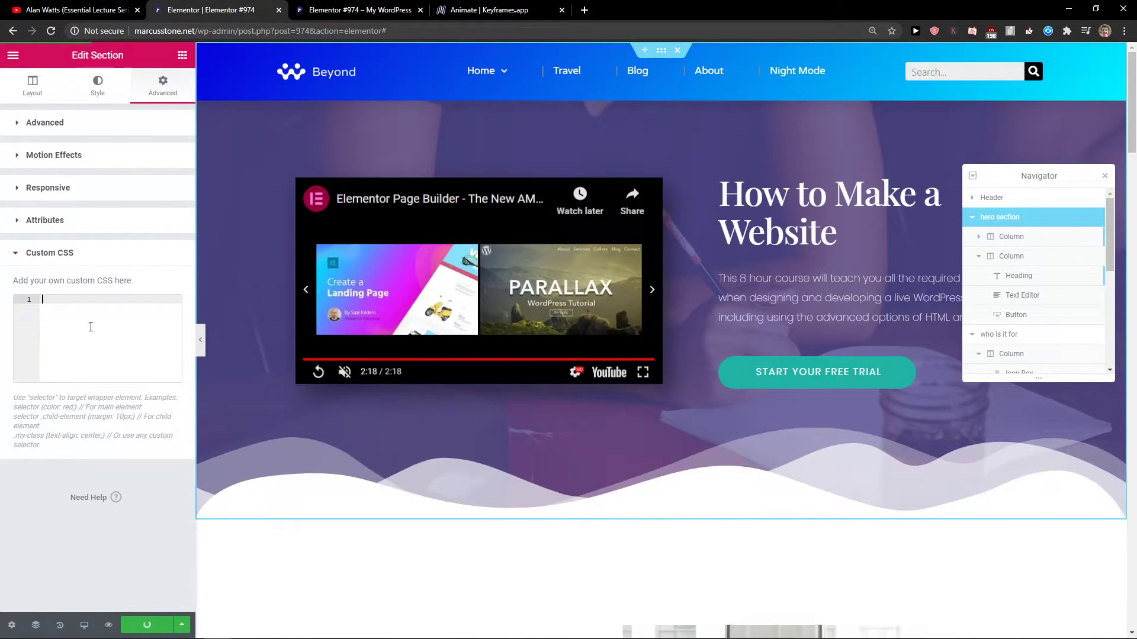
Open the hero section's Style > Shape Divider settings for the bottom divider
click(33, 88)
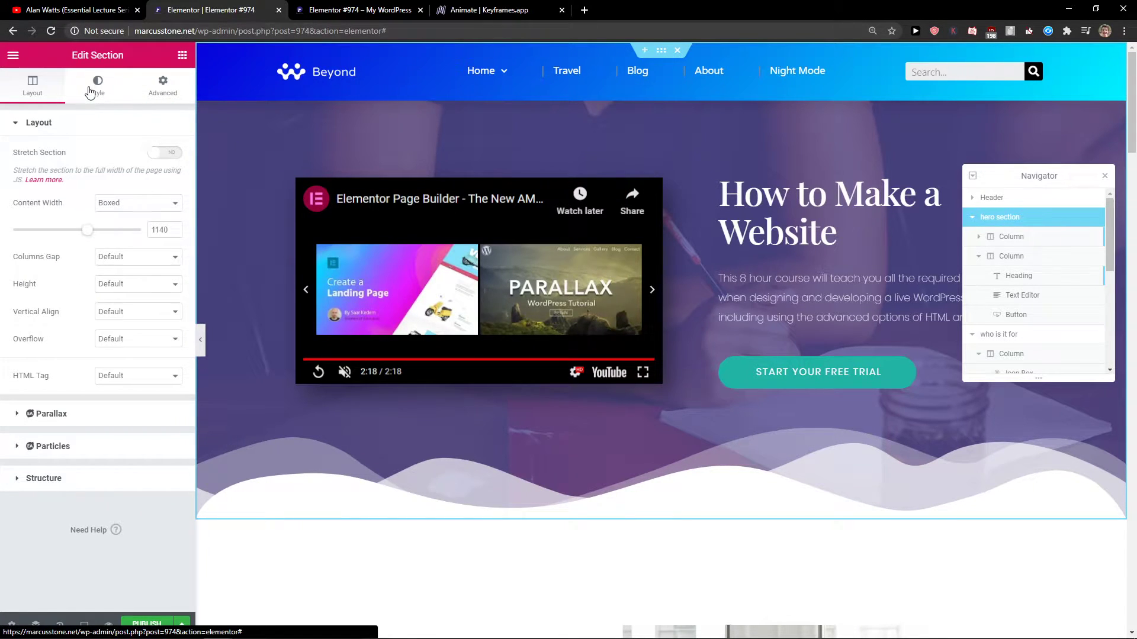
click(90, 89)
scroll(87, 290, down, 2)
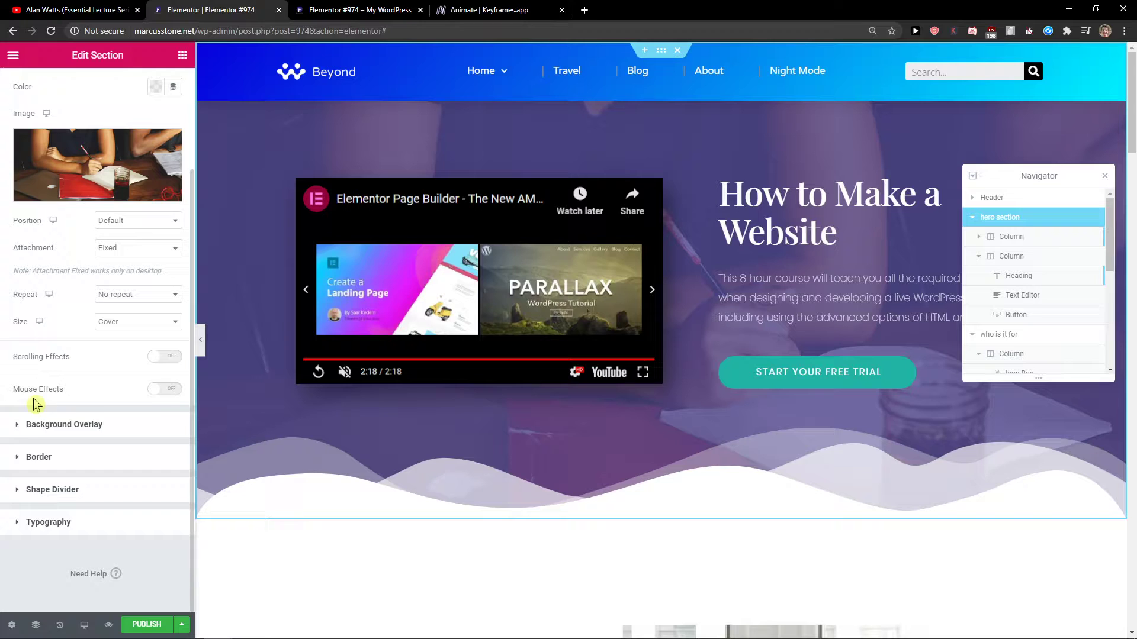
click(18, 496)
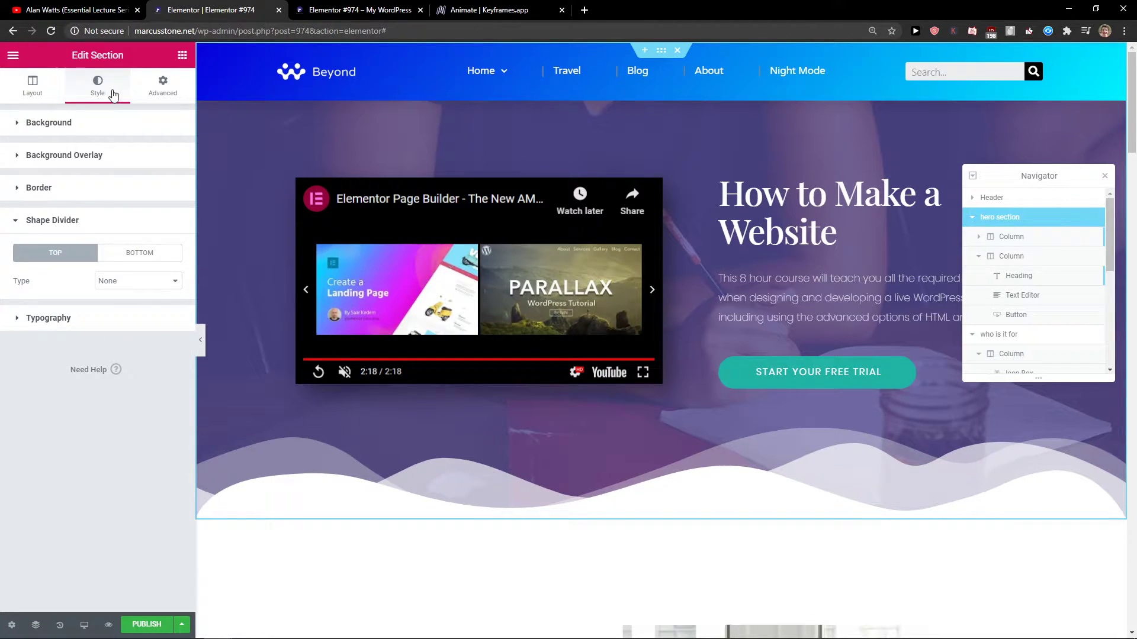
click(123, 255)
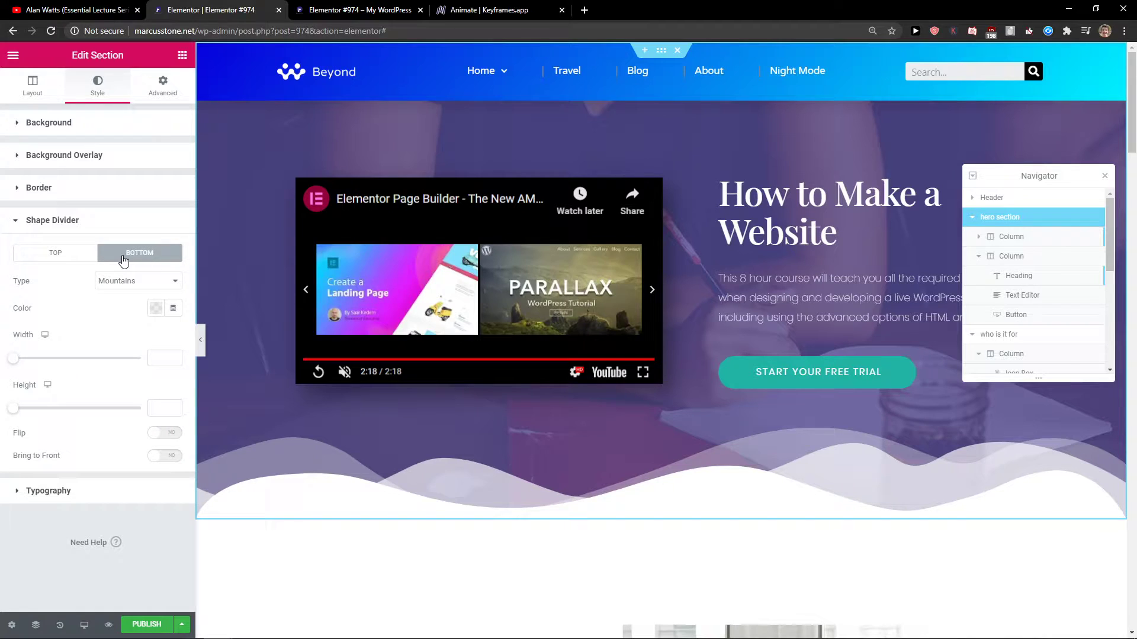
Try Zigzag, Tilt Opacity, Curve Asymmetrical, Clouds and Mountains as the bottom divider type
click(108, 284)
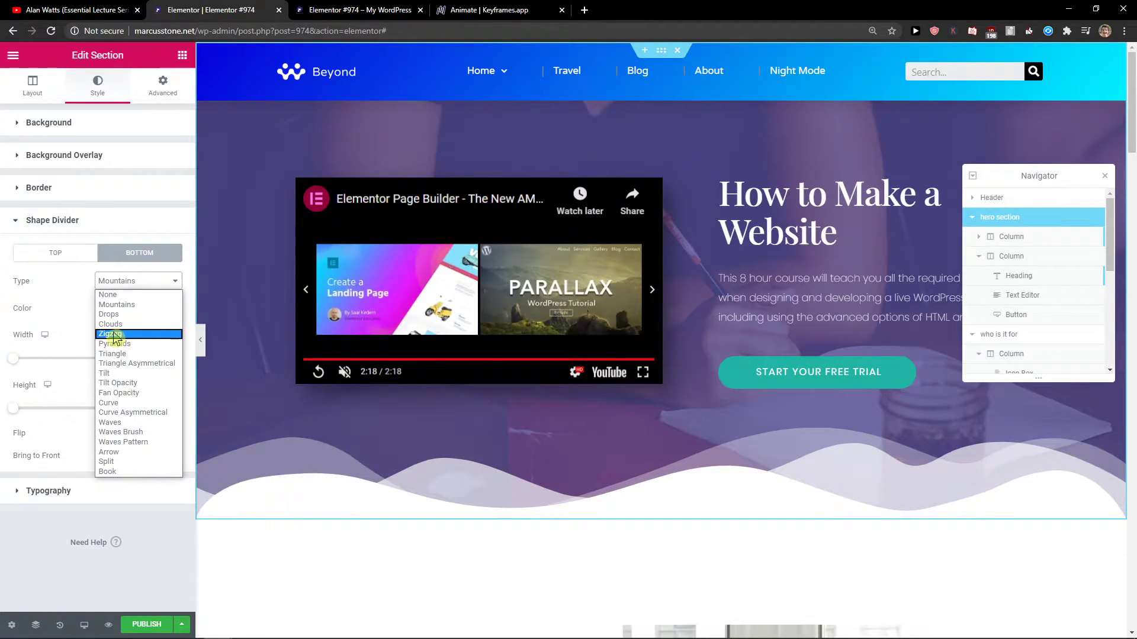
click(110, 335)
click(129, 280)
click(145, 383)
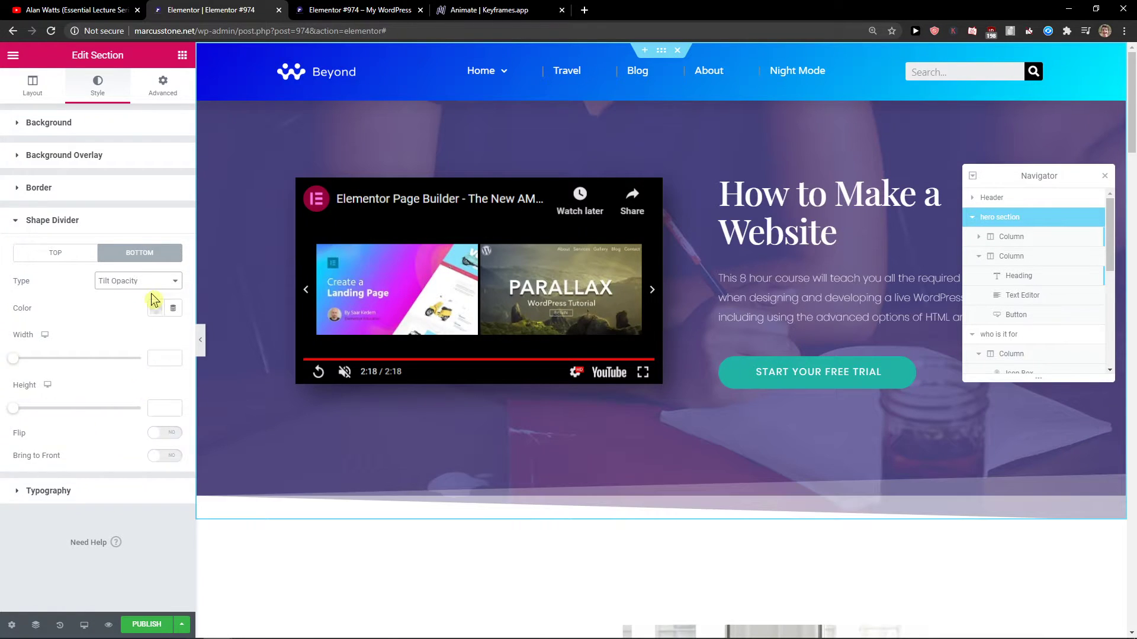
click(152, 285)
click(139, 412)
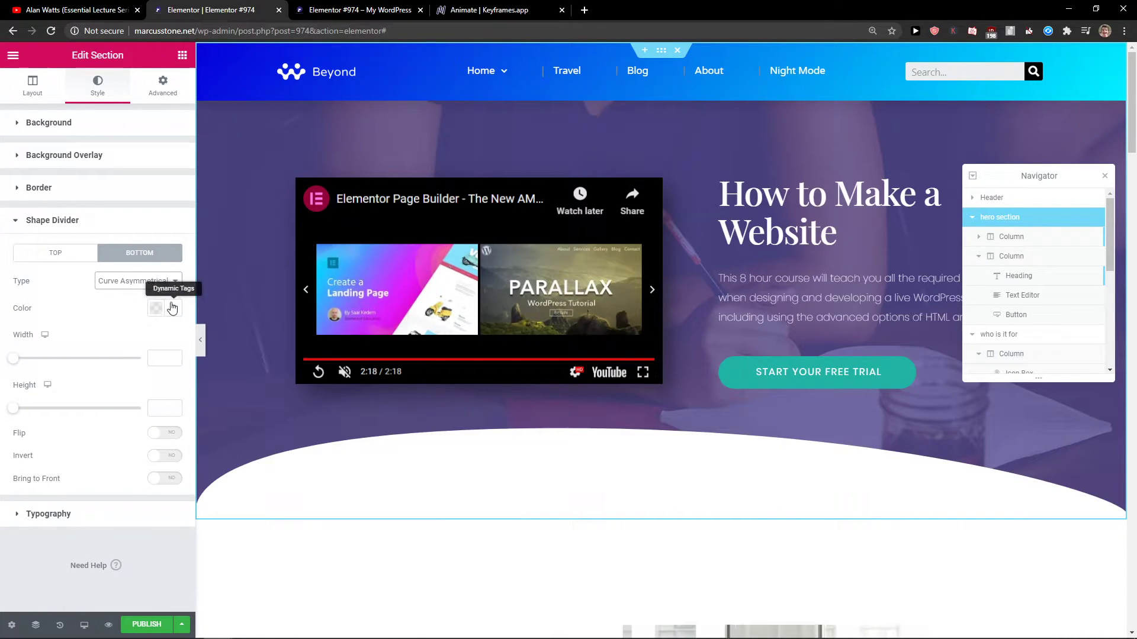
click(160, 283)
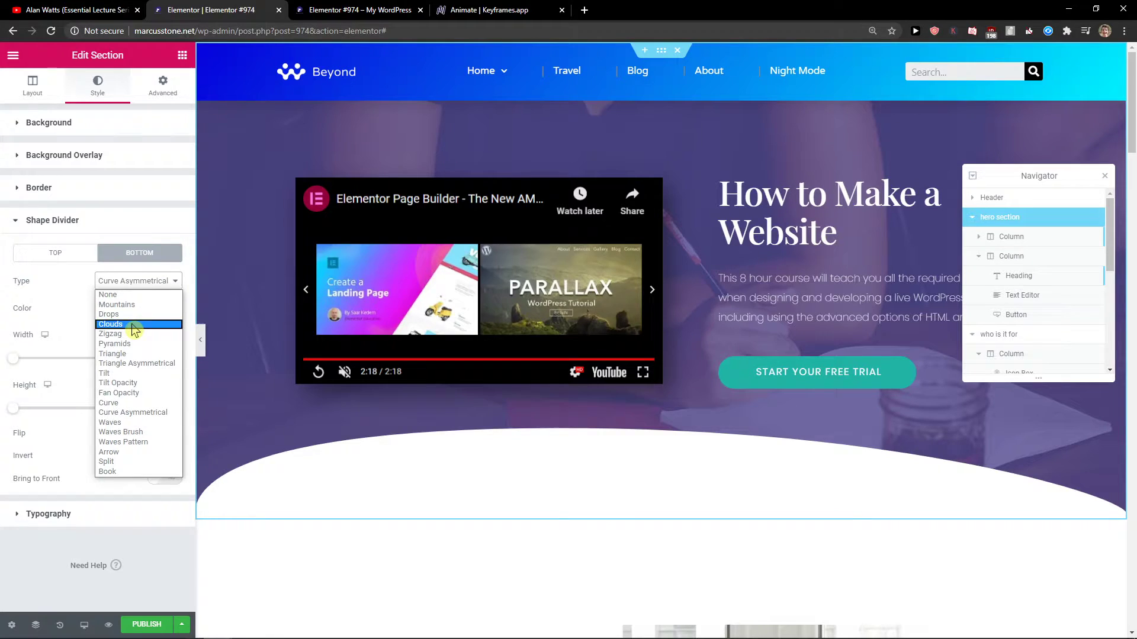
click(135, 330)
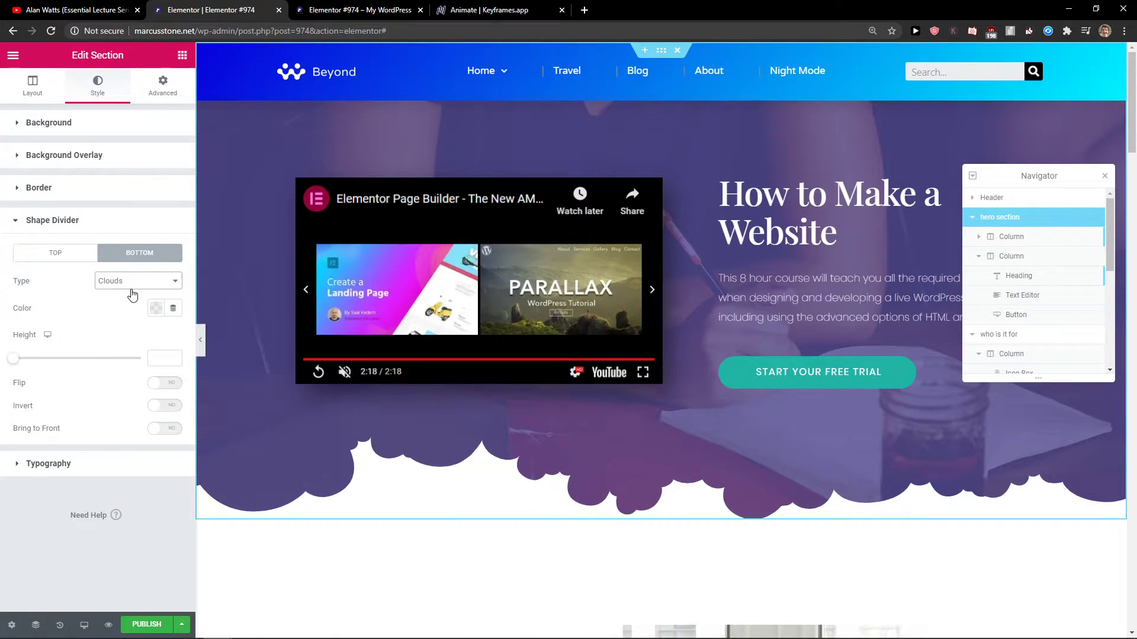
click(132, 283)
click(130, 305)
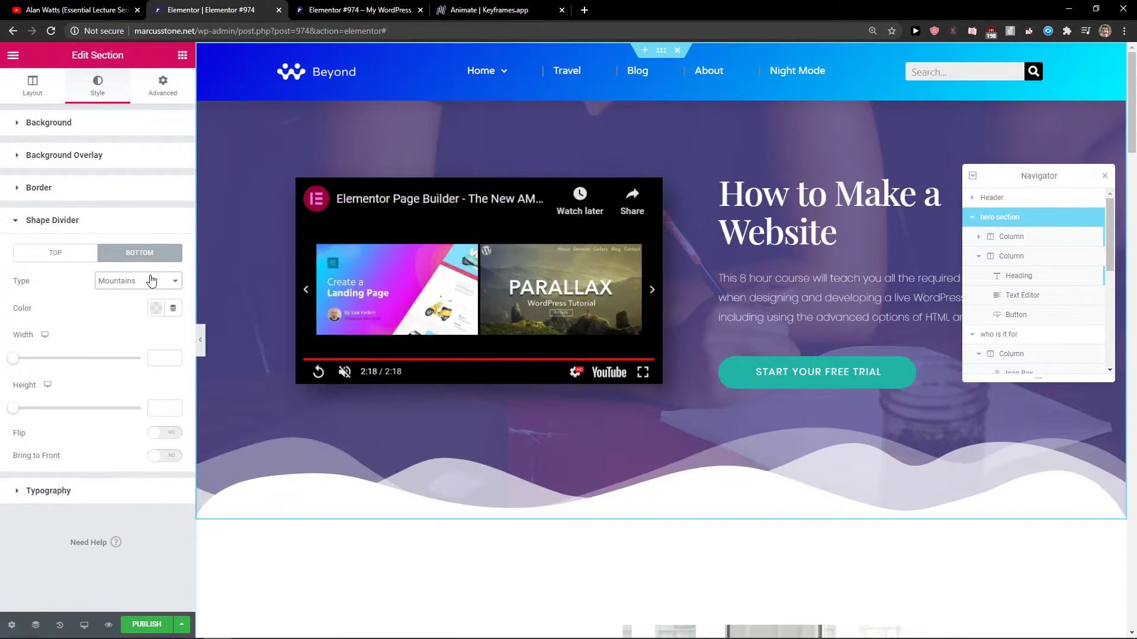
Set the bottom divider to Waves, testing Invert and Flip but leaving both off
click(151, 281)
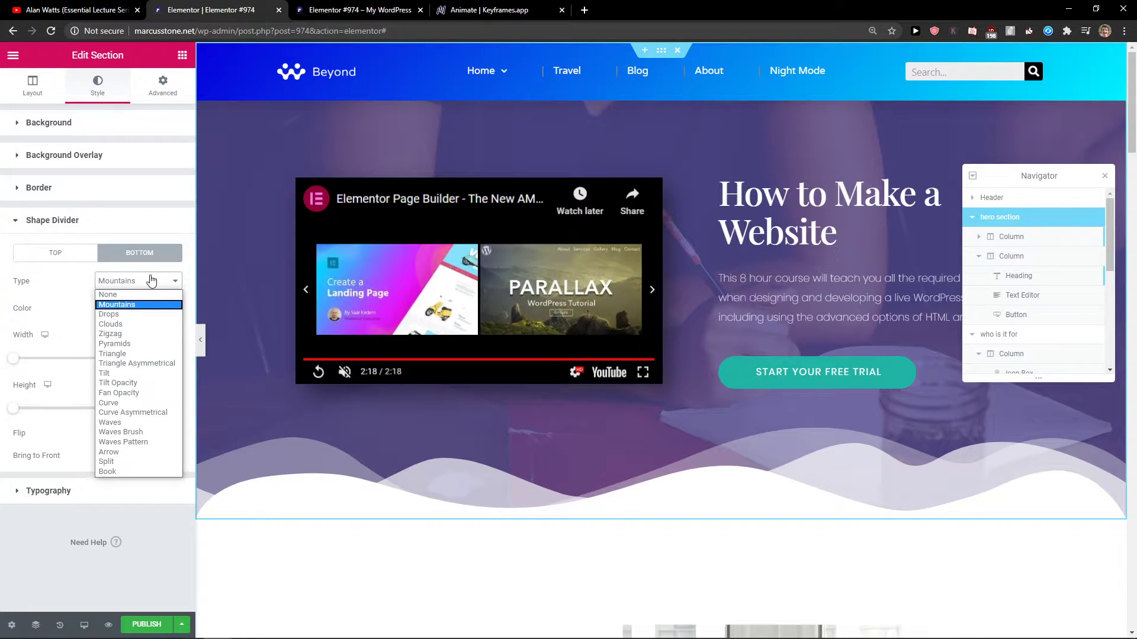
click(149, 423)
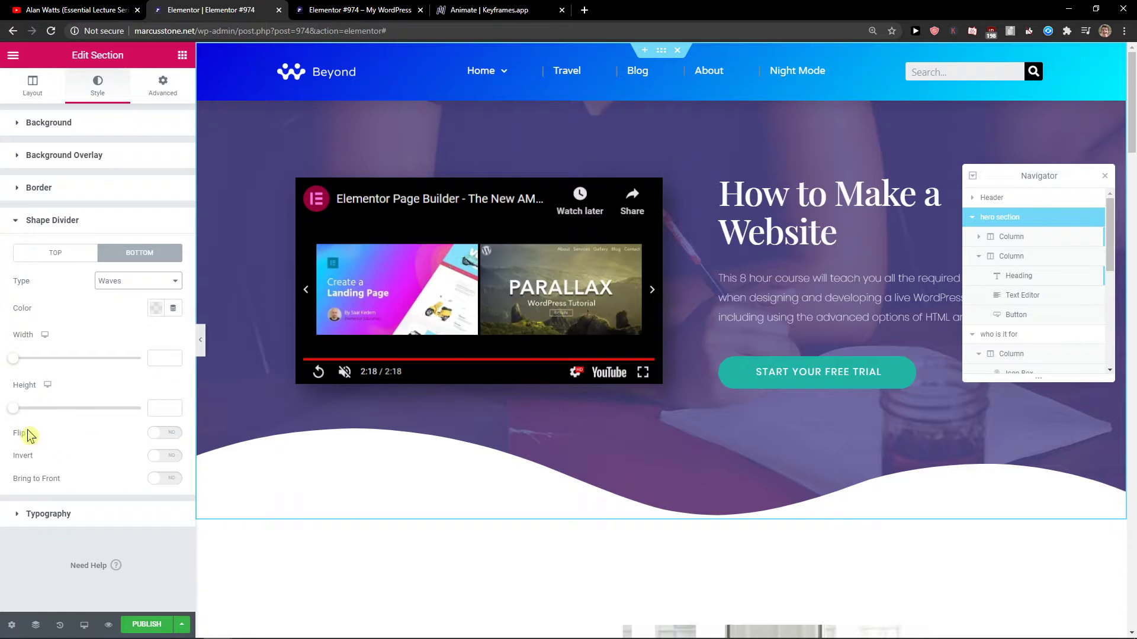
click(163, 456)
click(160, 461)
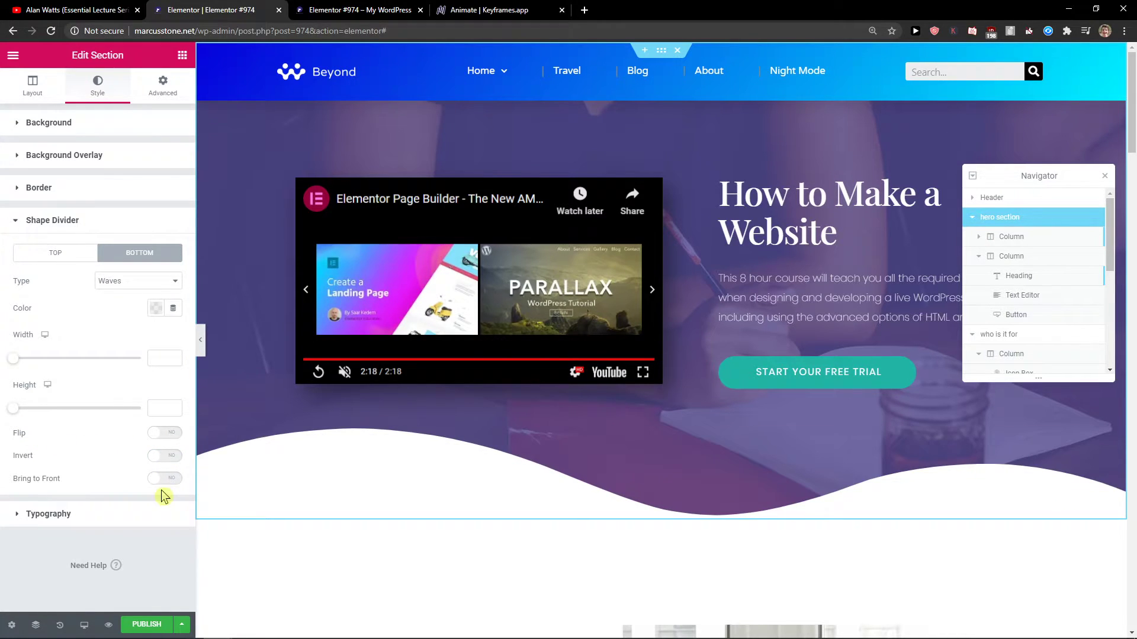
click(161, 442)
click(172, 433)
click(163, 457)
click(163, 461)
Switch the bottom divider to Mountains with height 153 and width 106
drag(13, 417, 41, 419)
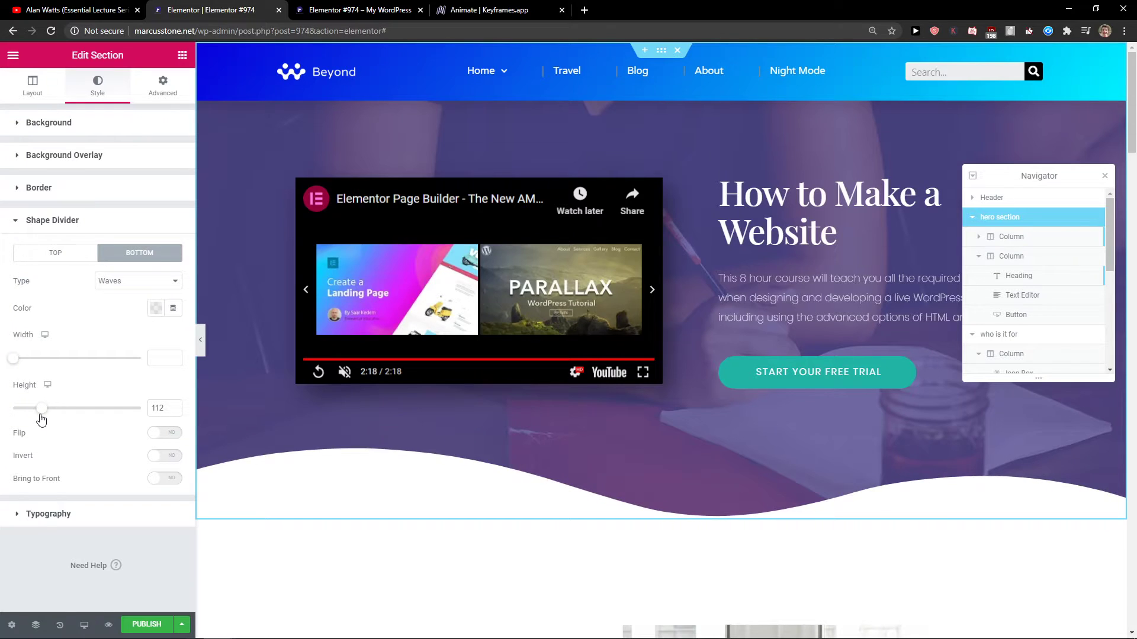
click(170, 282)
click(139, 323)
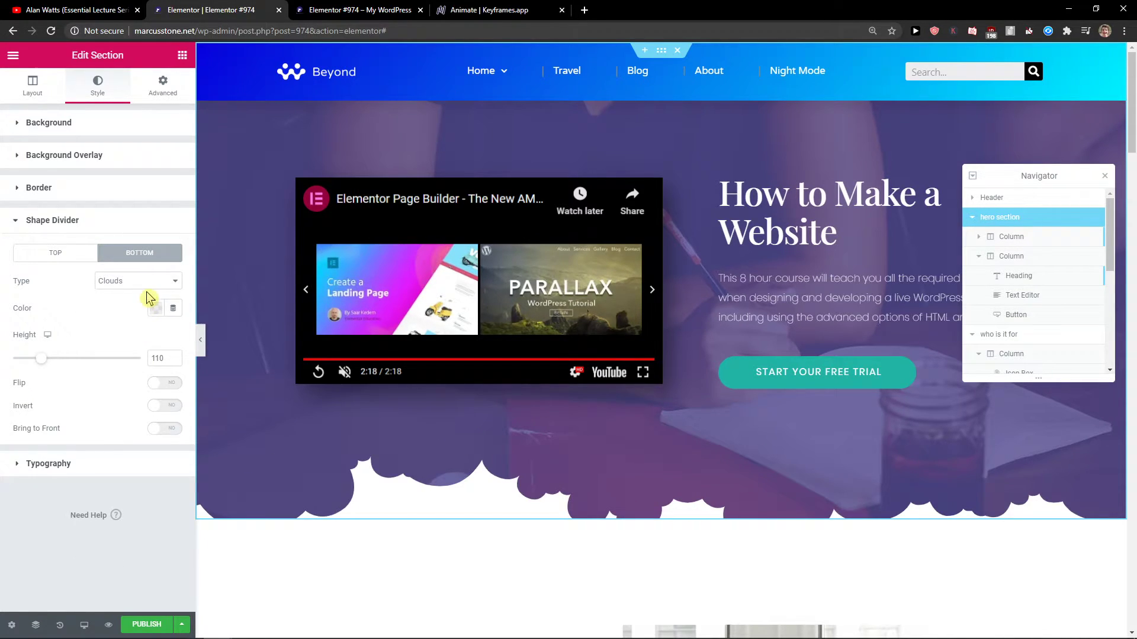
click(148, 282)
click(144, 305)
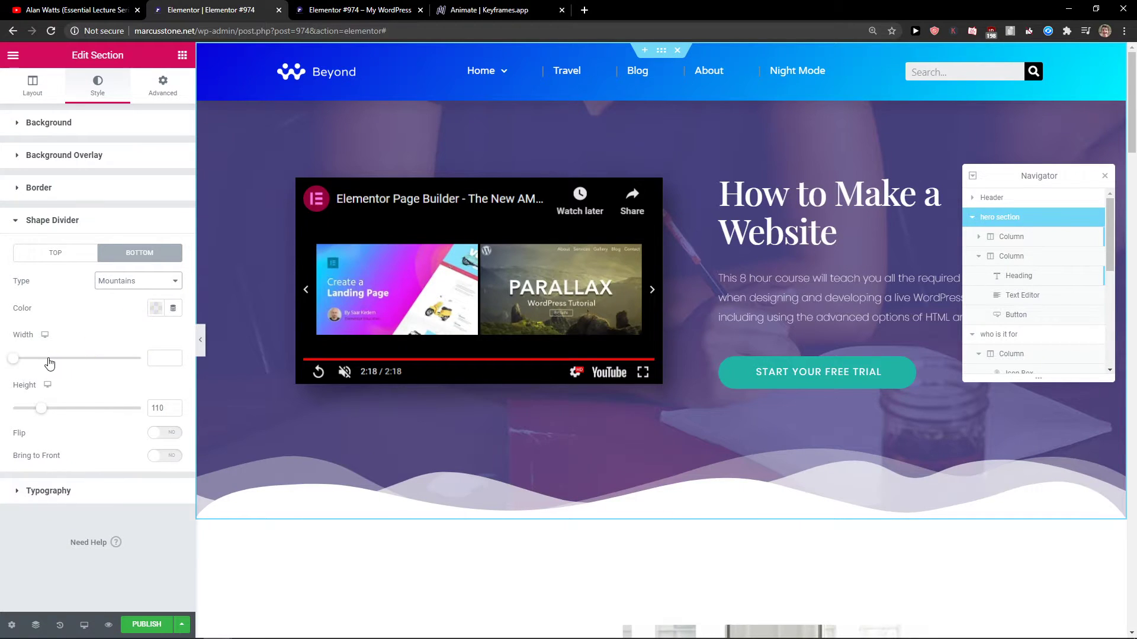
mouse_move(45, 416)
mouse_down()
mouse_move(31, 413)
mouse_move(56, 413)
mouse_up()
drag(25, 355, 19, 364)
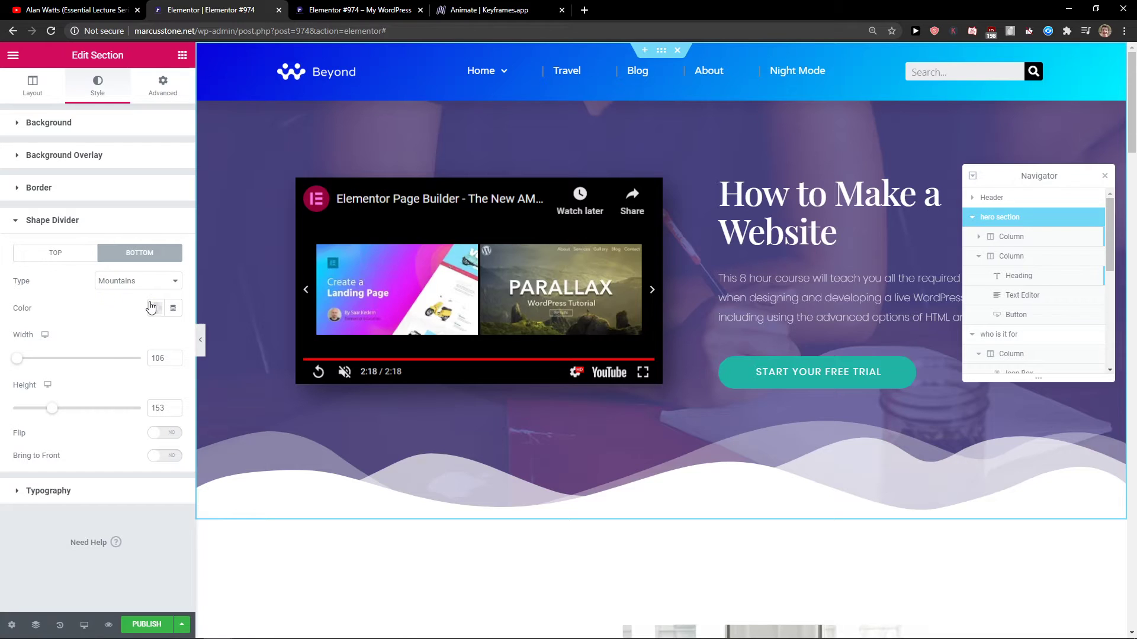
Paste the wave keyframes CSS into the hero section's Advanced > Custom CSS
click(151, 98)
click(18, 469)
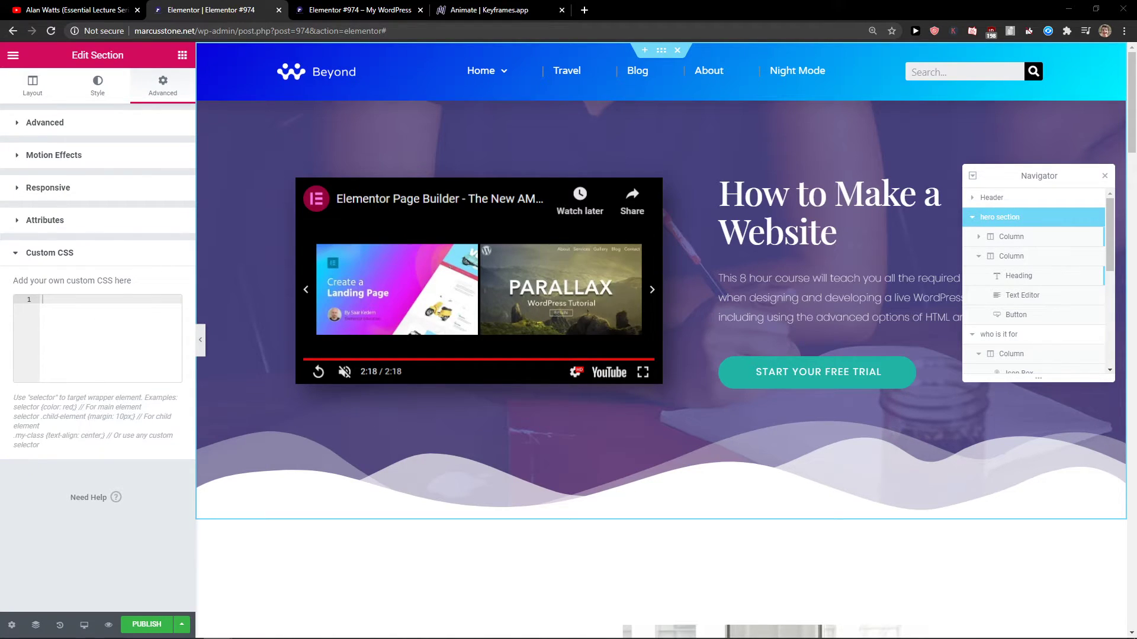
text(body {     overflow-x:hidden; } .elementor-shape-bottom {     bottom: -1px;     animation: wave 22s cubic-bezier( 0.36, 0.45, 0.63, 0.53) infinite;     width: 210%; } @keyframes wave {   0% {     margin-left: 0;   }     50% {     margin-left: -1600px;   }   100% {     margin-left: 0px;   } })
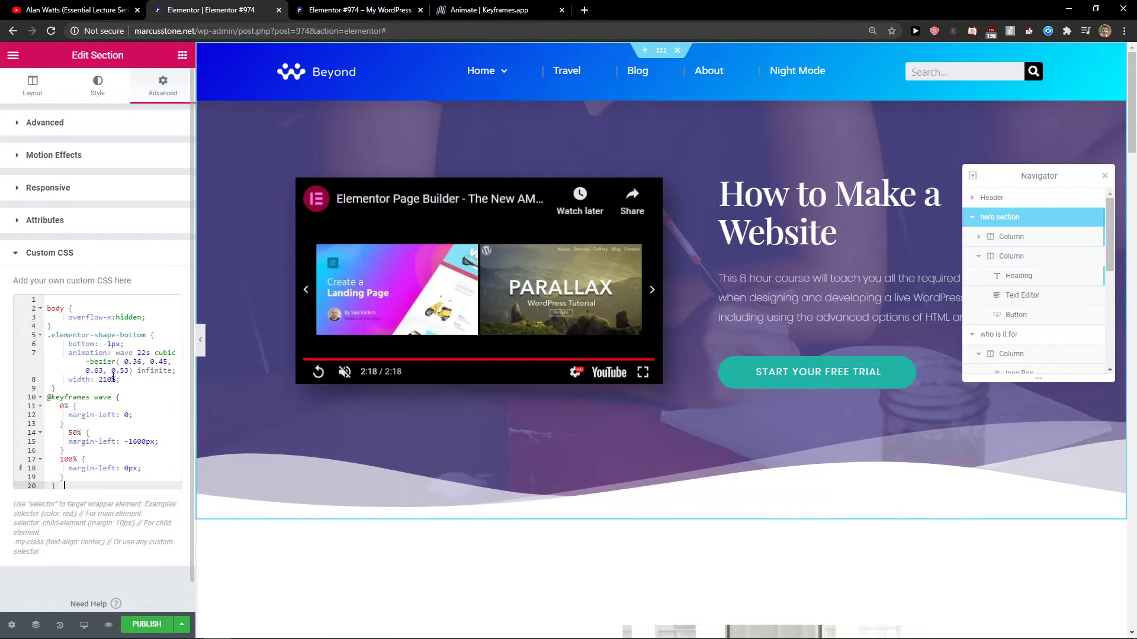
Edit the CSS so the animation runs for 45s and the divider width is 210%
click(142, 354)
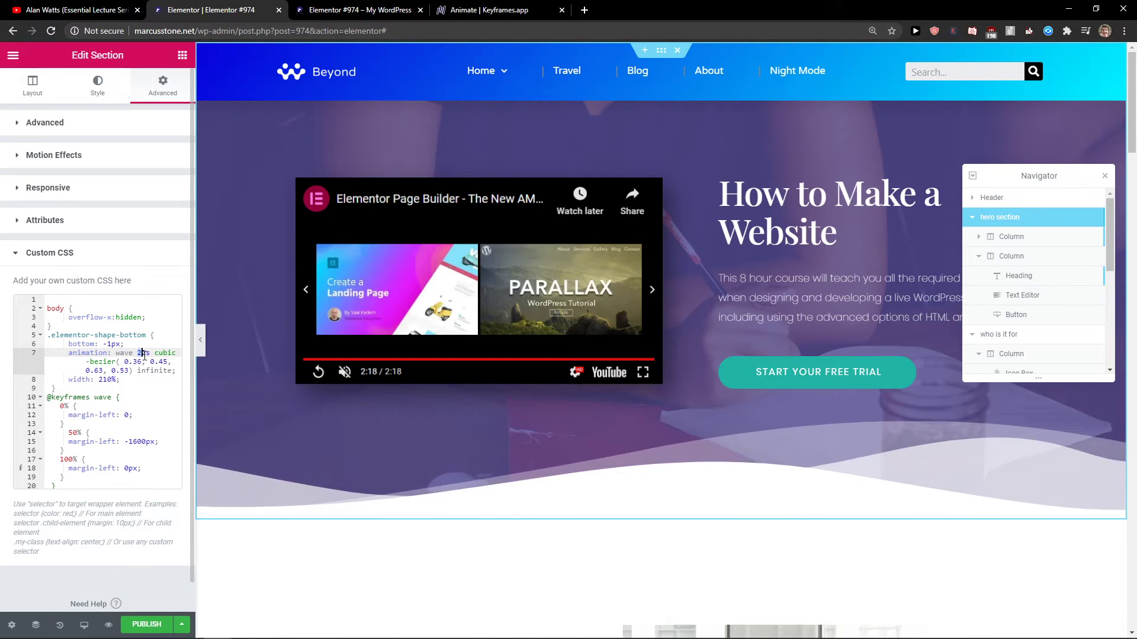
text(3)
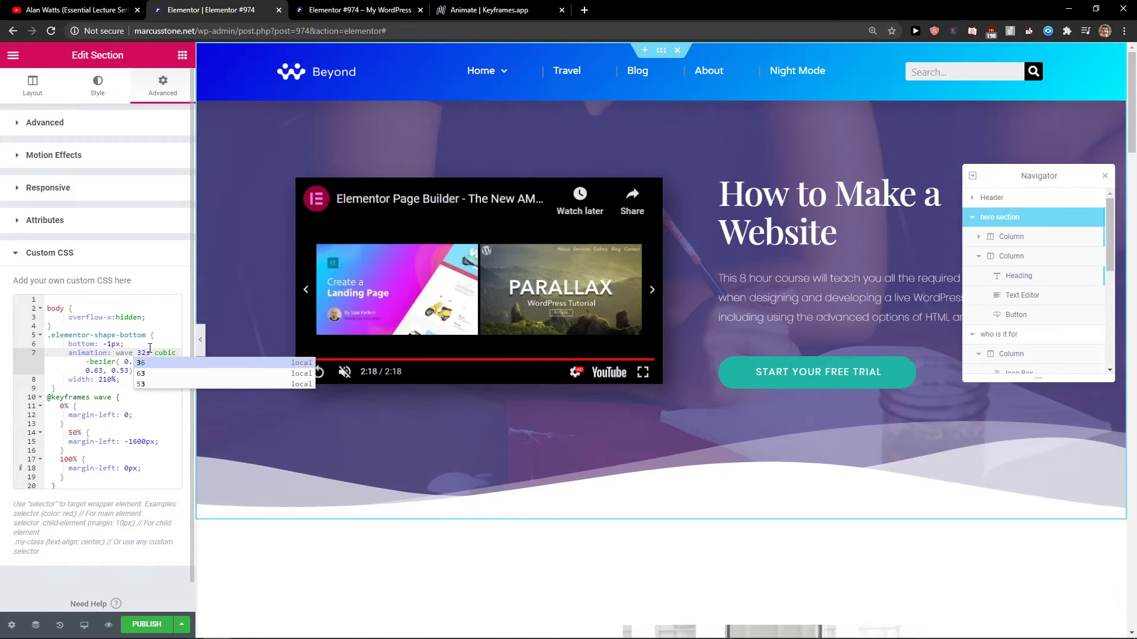
key(BackSpace)
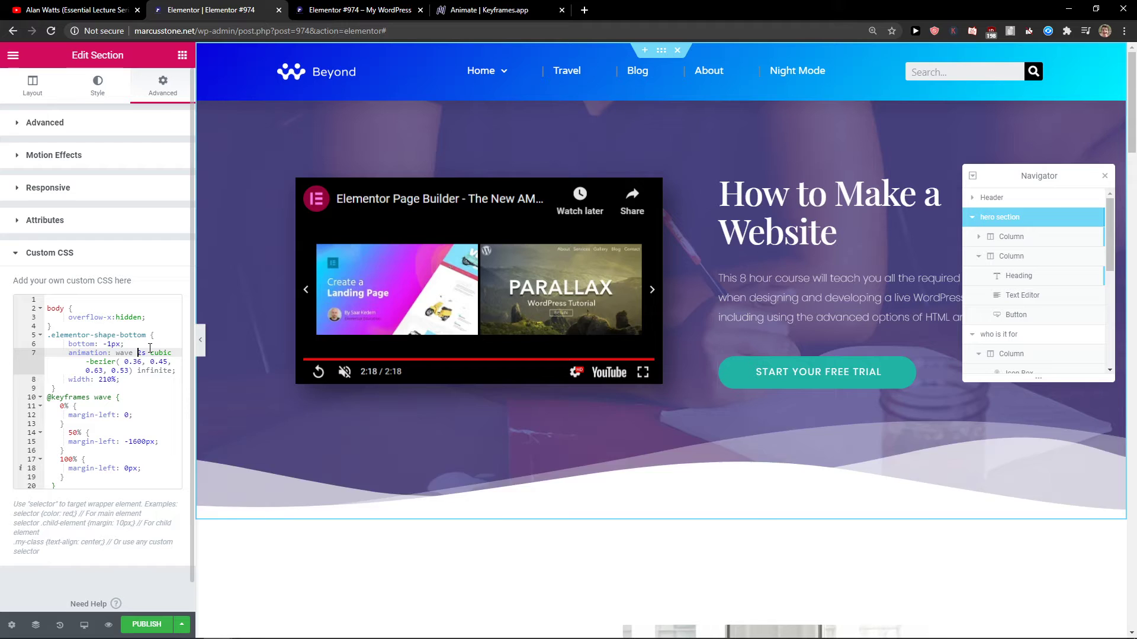
text(35)
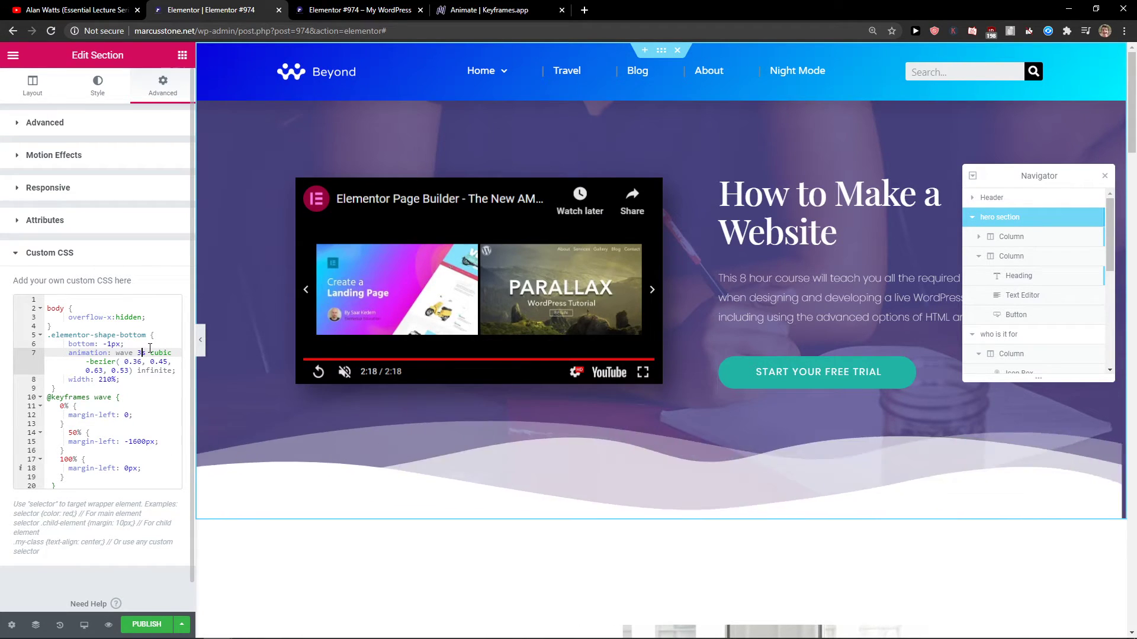
key(BackSpace)
text(40)
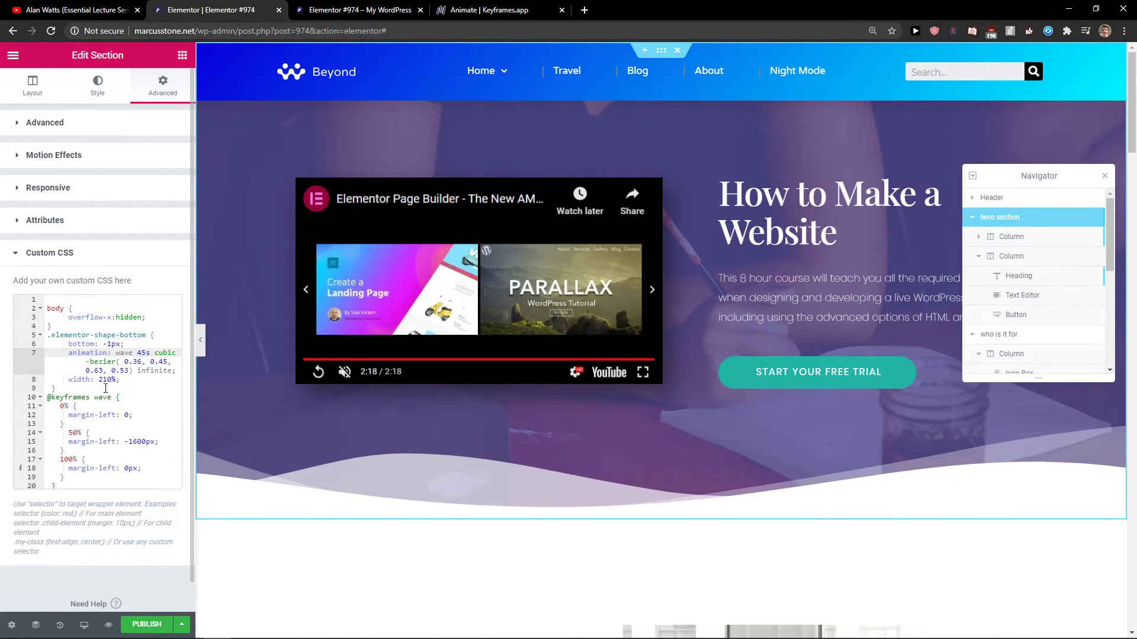
click(100, 379)
text(1)
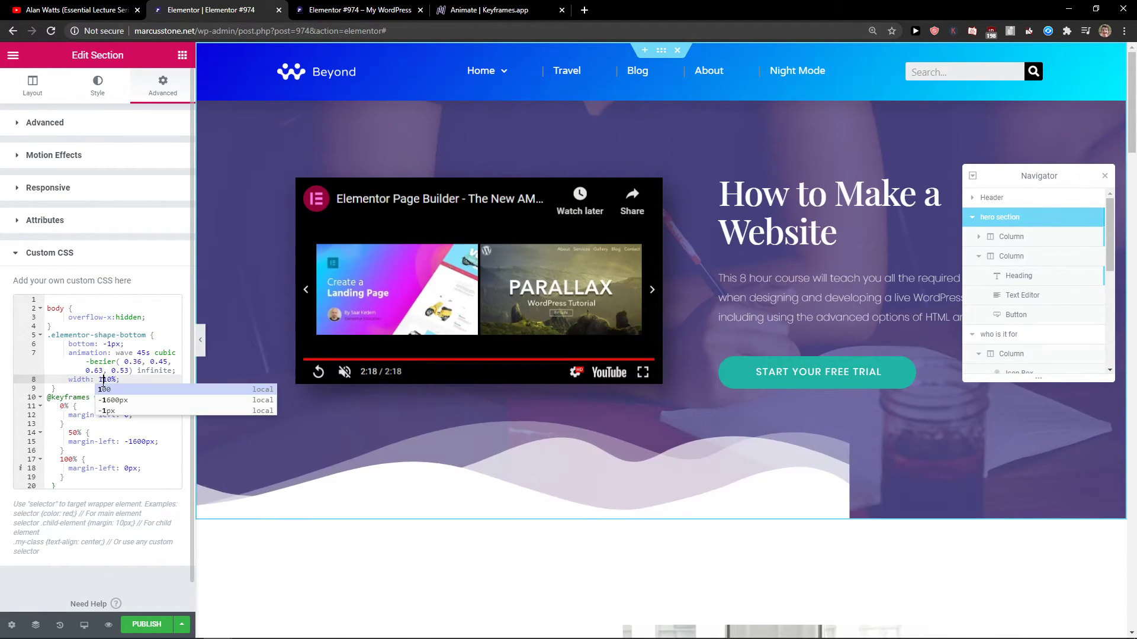
key(BackSpace)
text(2)
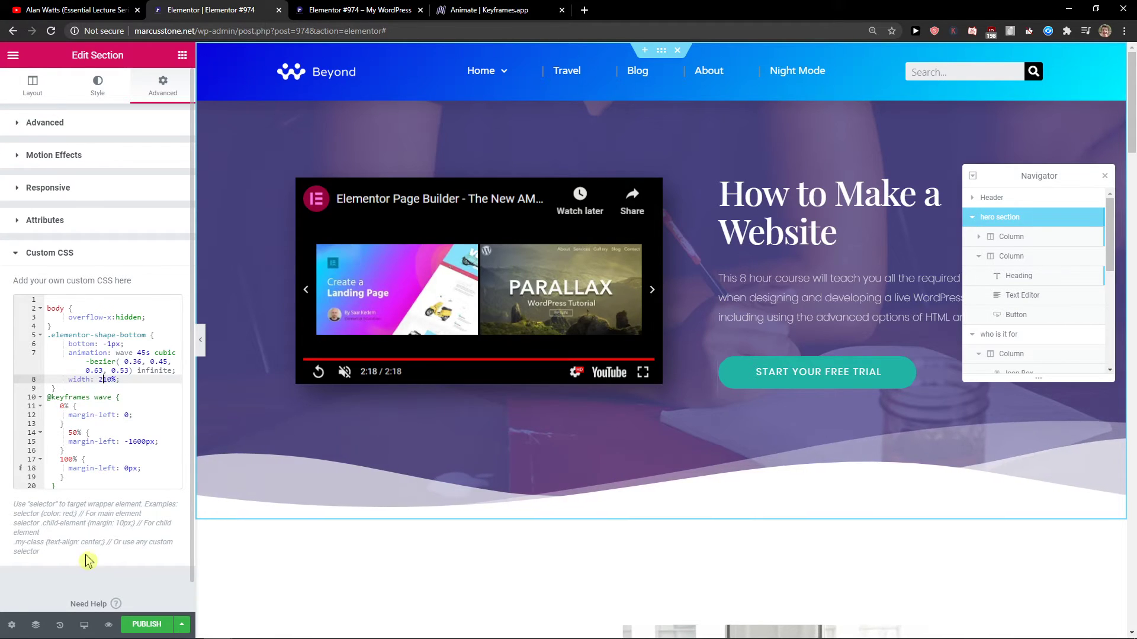
click(127, 454)
click(127, 460)
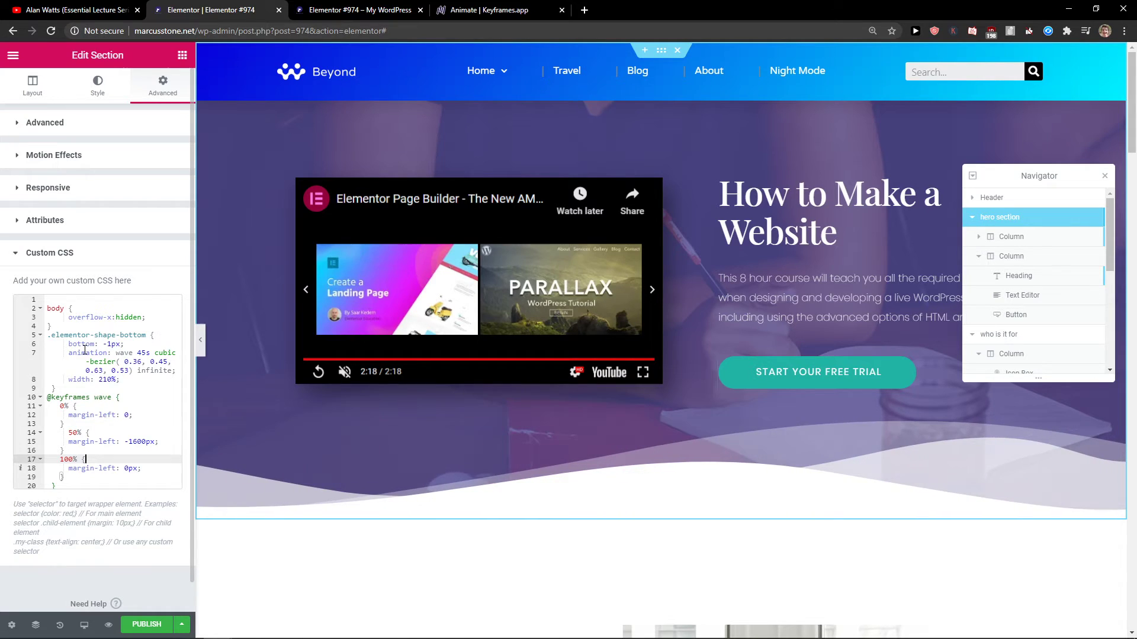
Preview the page live and scroll around the hero to watch the divider slide
click(108, 626)
scroll(928, 418, down, 1)
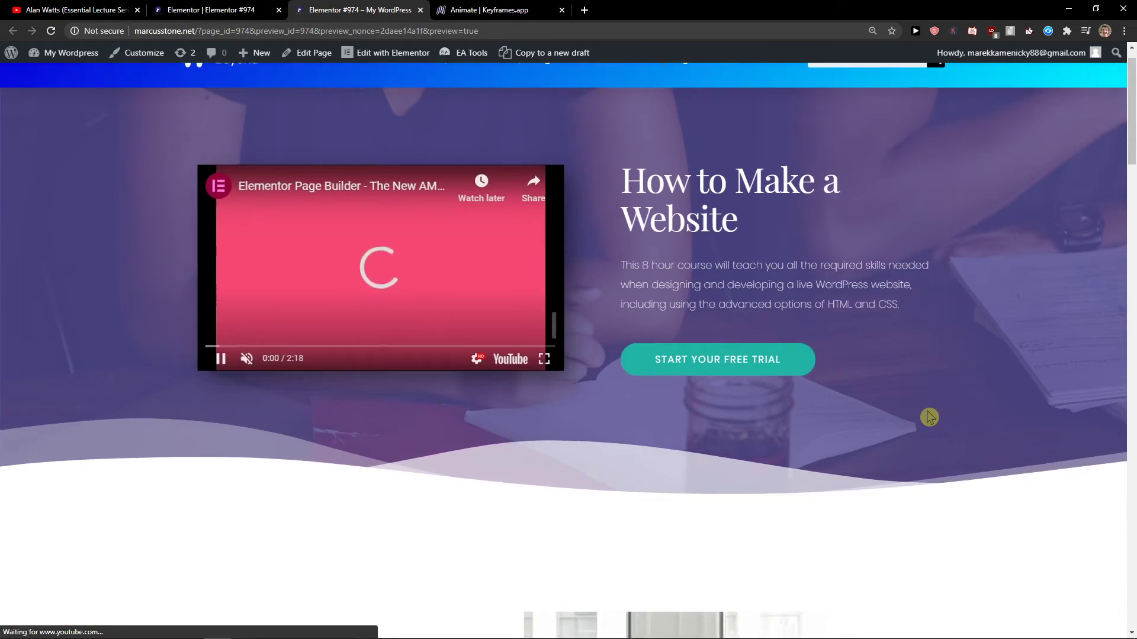
scroll(929, 417, up, 1)
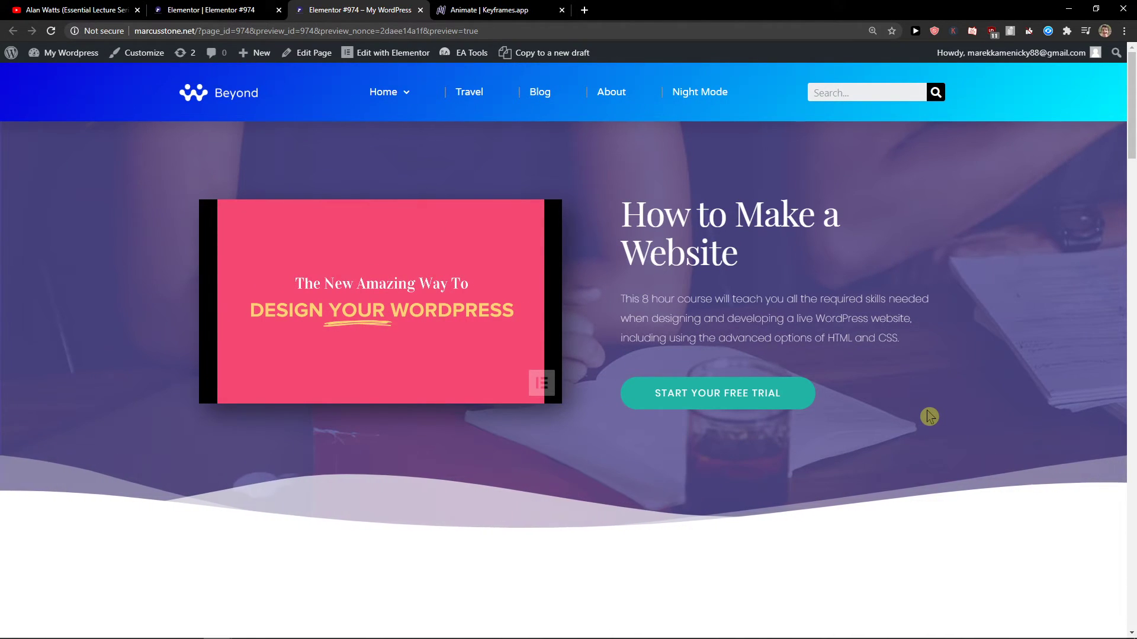
mouse_move(1001, 630)
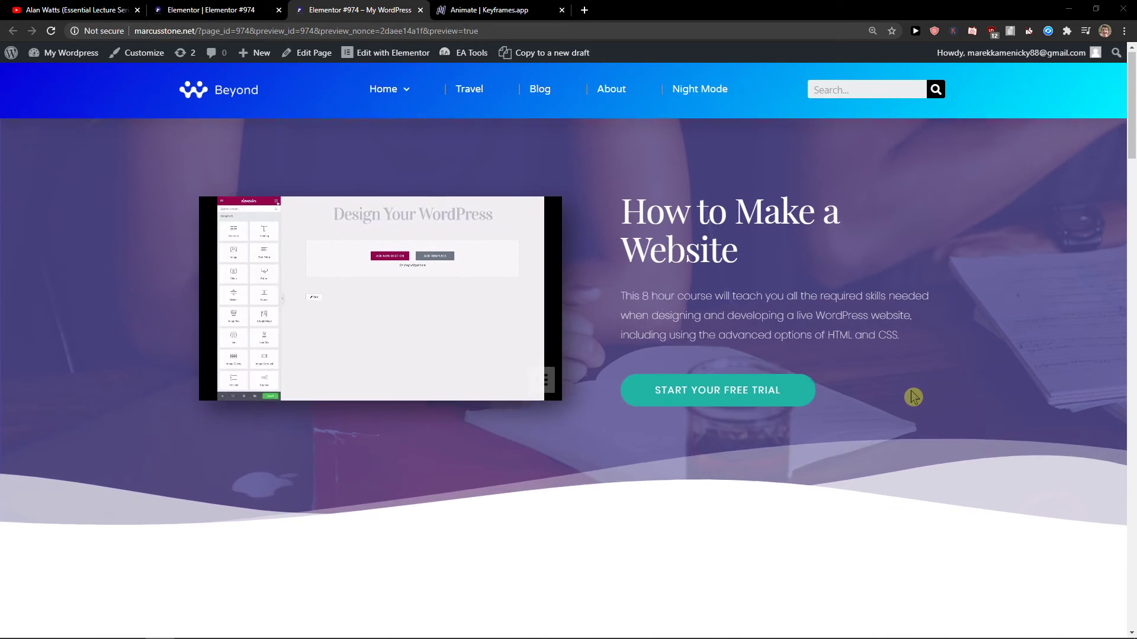
scroll(992, 416, down, 3)
scroll(990, 375, up, 1)
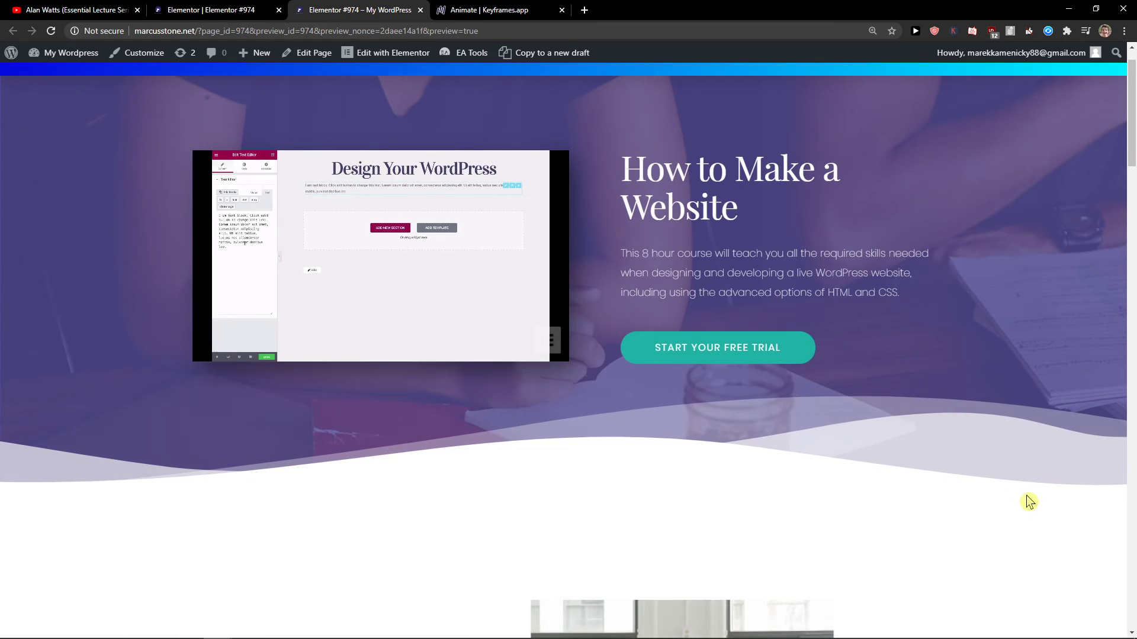
scroll(1027, 501, down, 1)
scroll(1022, 501, up, 3)
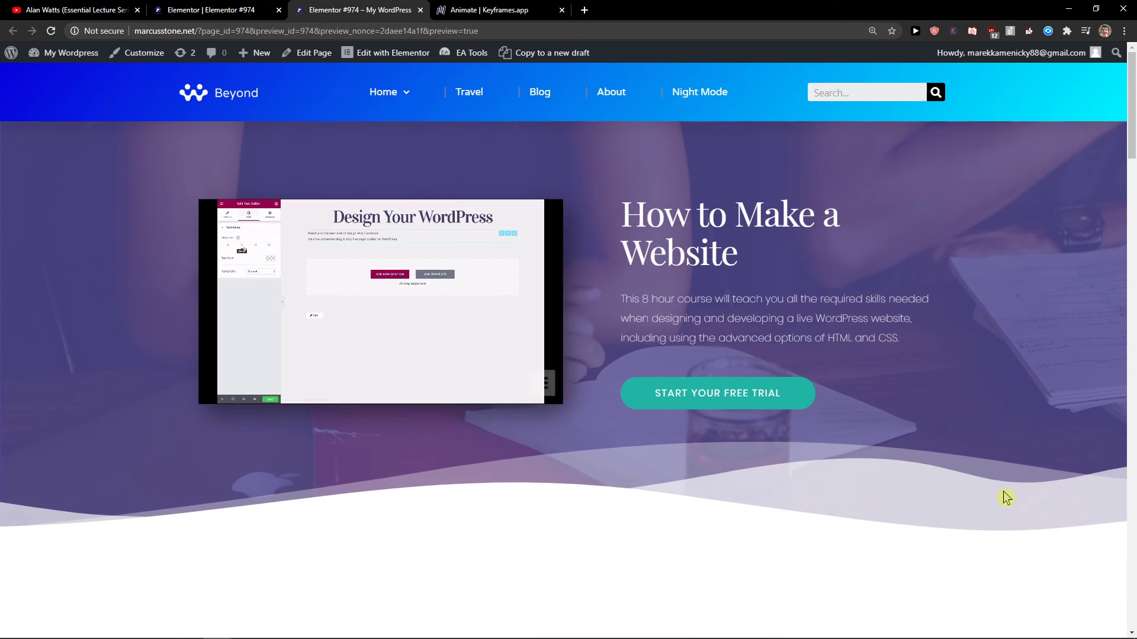
scroll(1005, 495, down, 10)
scroll(994, 414, up, 10)
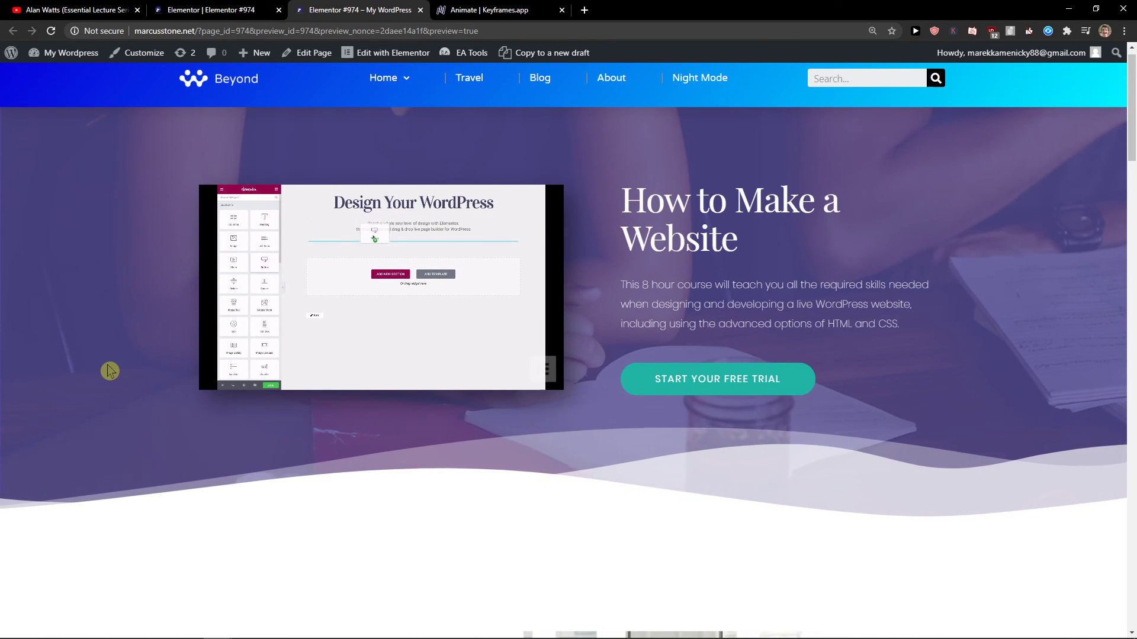
scroll(110, 371, down, 2)
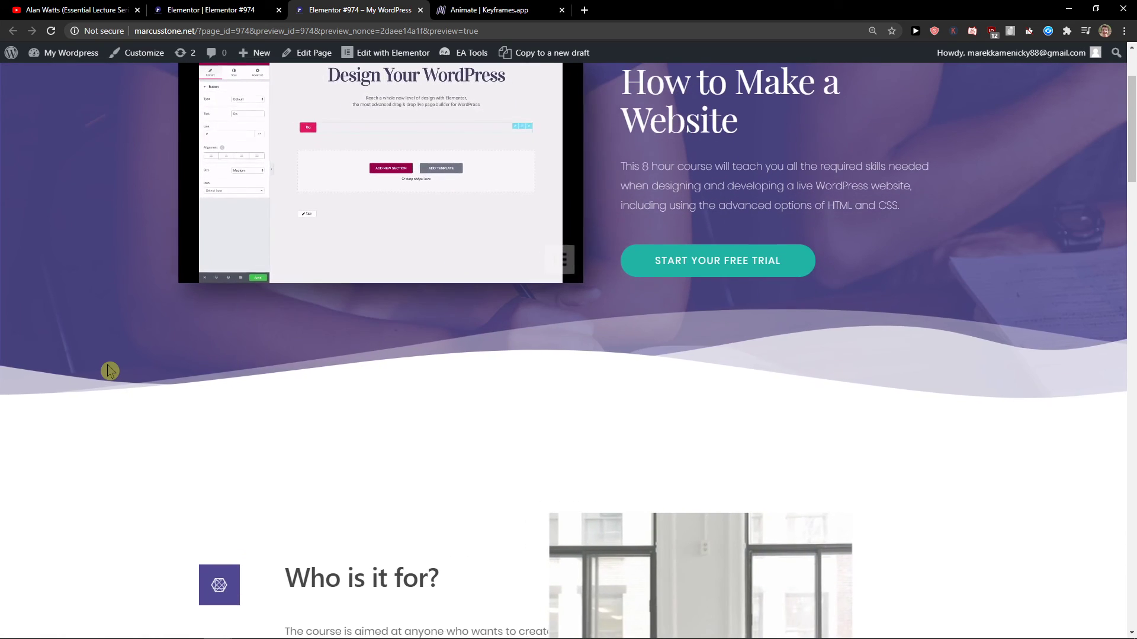
scroll(109, 372, up, 3)
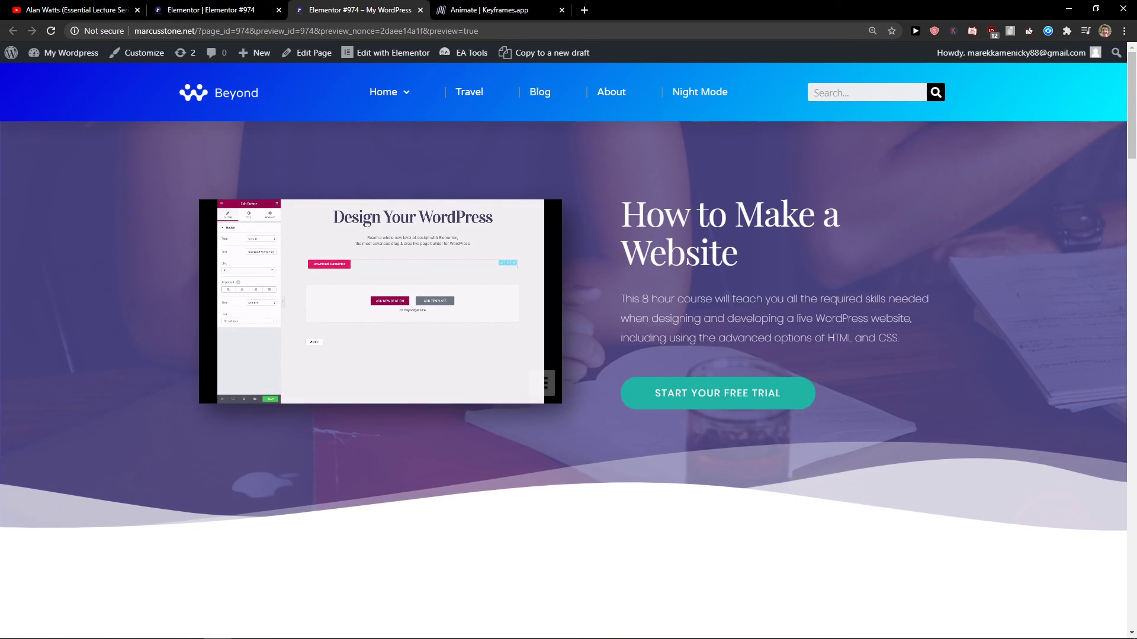